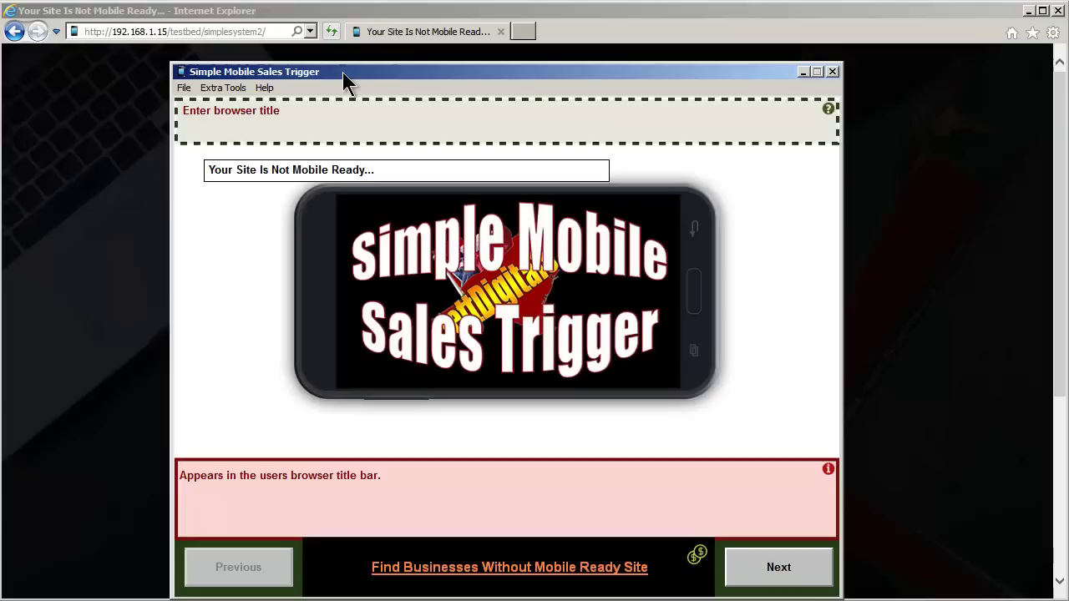
- Open the project file load-me-into-software.jet from the Example Project folder
{"action": "left_click", "coordinate": [183, 88]}
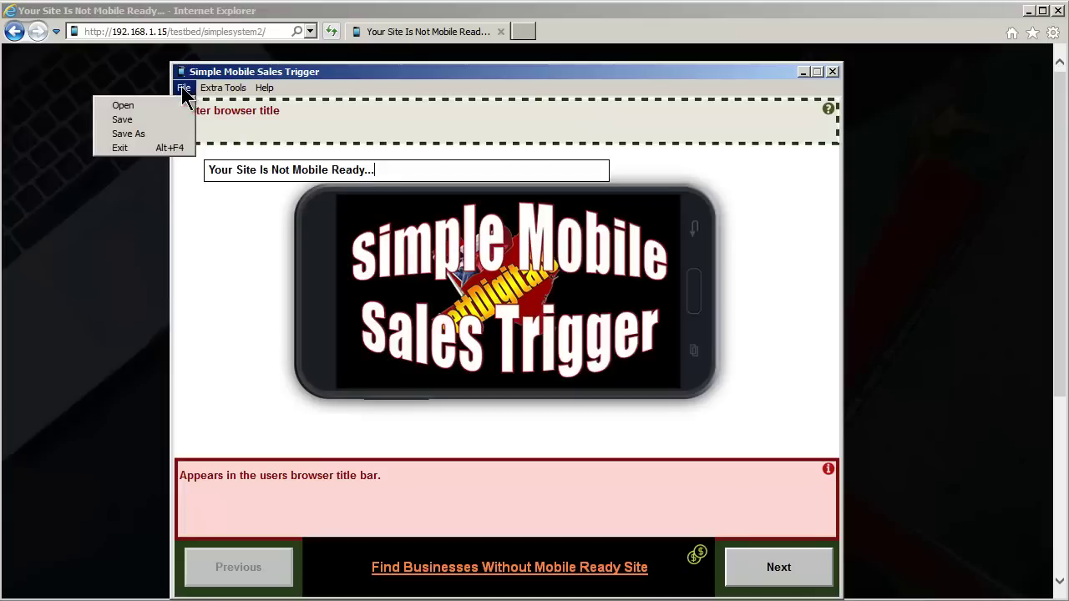
{"action": "left_click", "coordinate": [121, 106]}
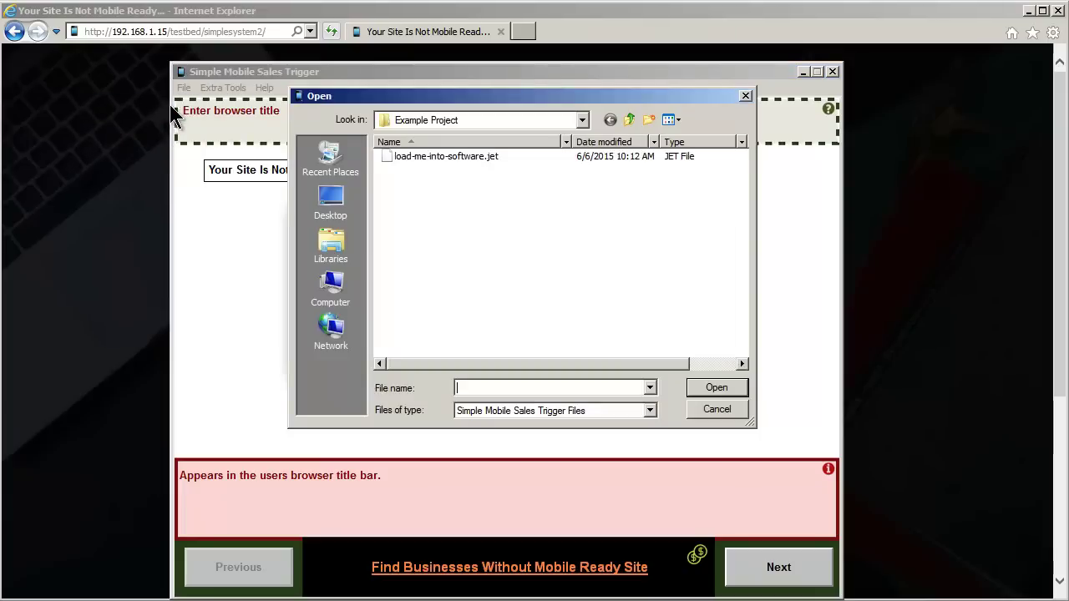
{"action": "double_click", "coordinate": [427, 156]}
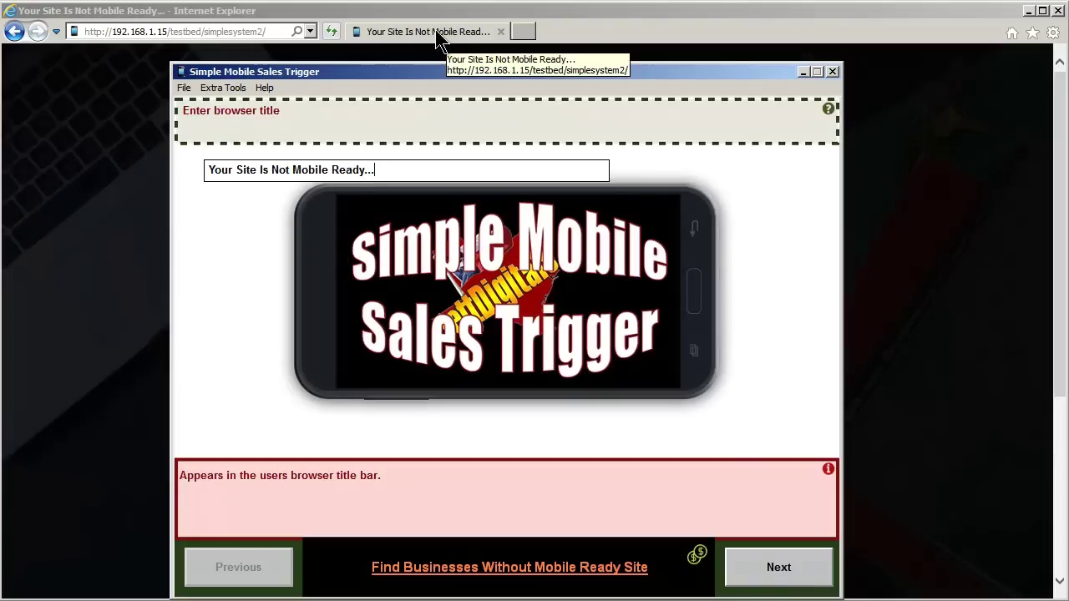
- Accept the project's browser title, main header "Your Website on Mobile Devices", live Google test text and link text "Run Test Now"
{"action": "left_click", "coordinate": [791, 574]}
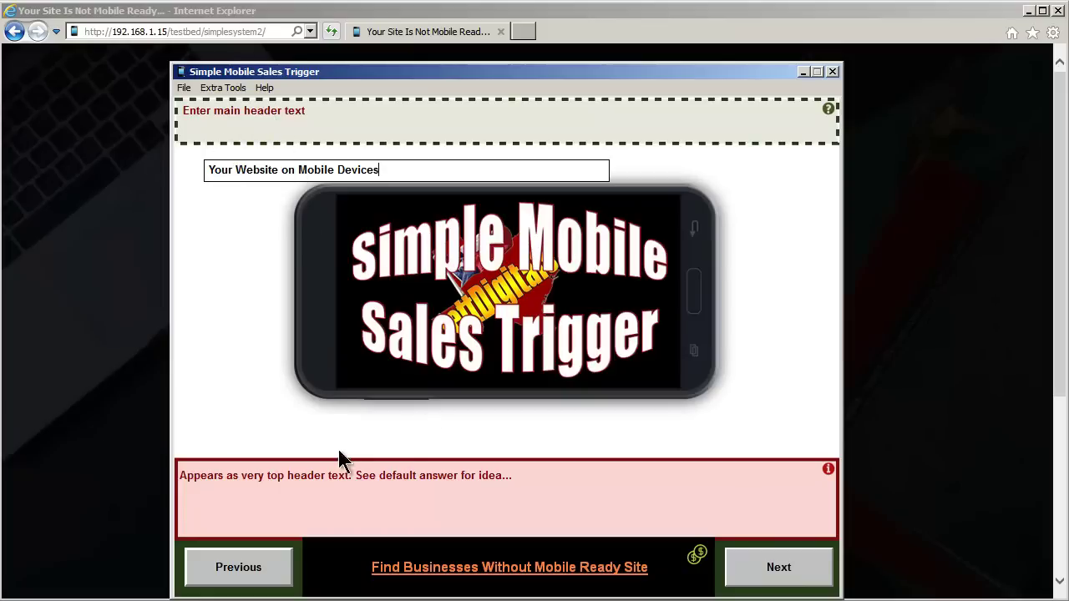
{"action": "left_click", "coordinate": [800, 573]}
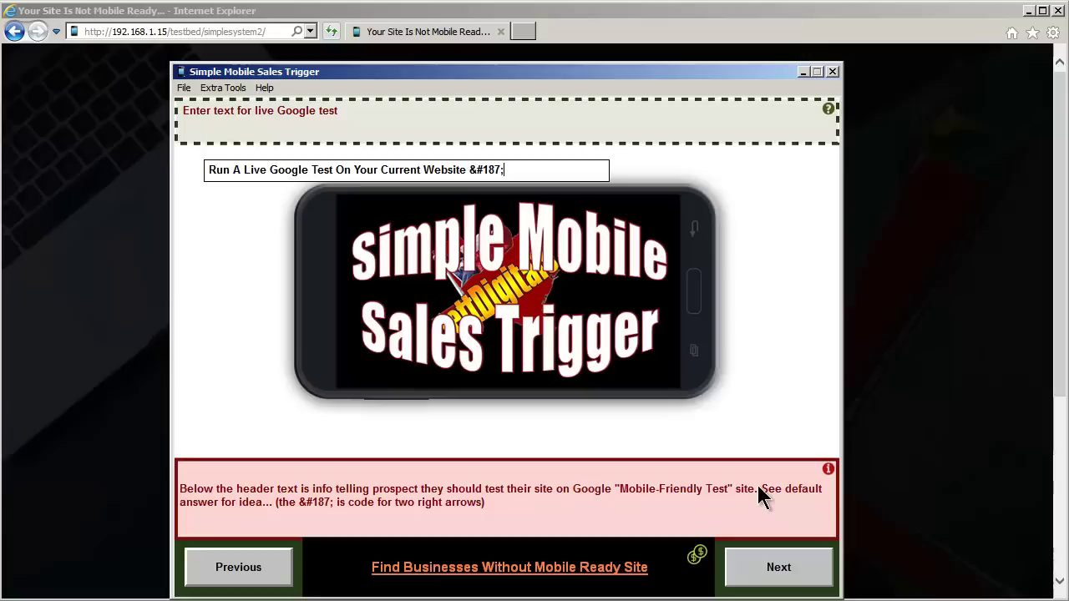
{"action": "left_click", "coordinate": [778, 568]}
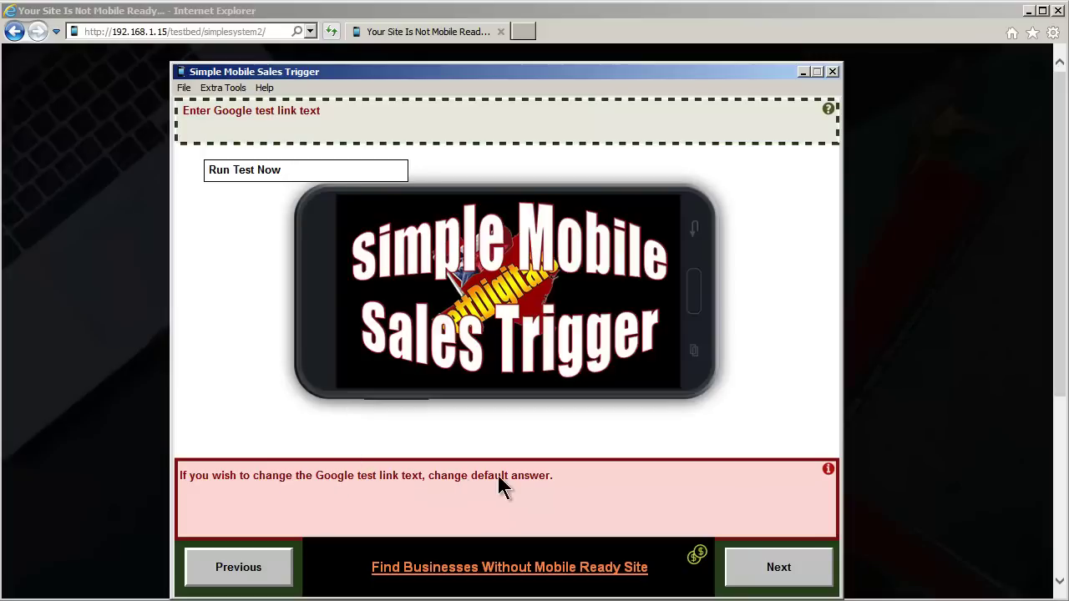
{"action": "left_click", "coordinate": [774, 574]}
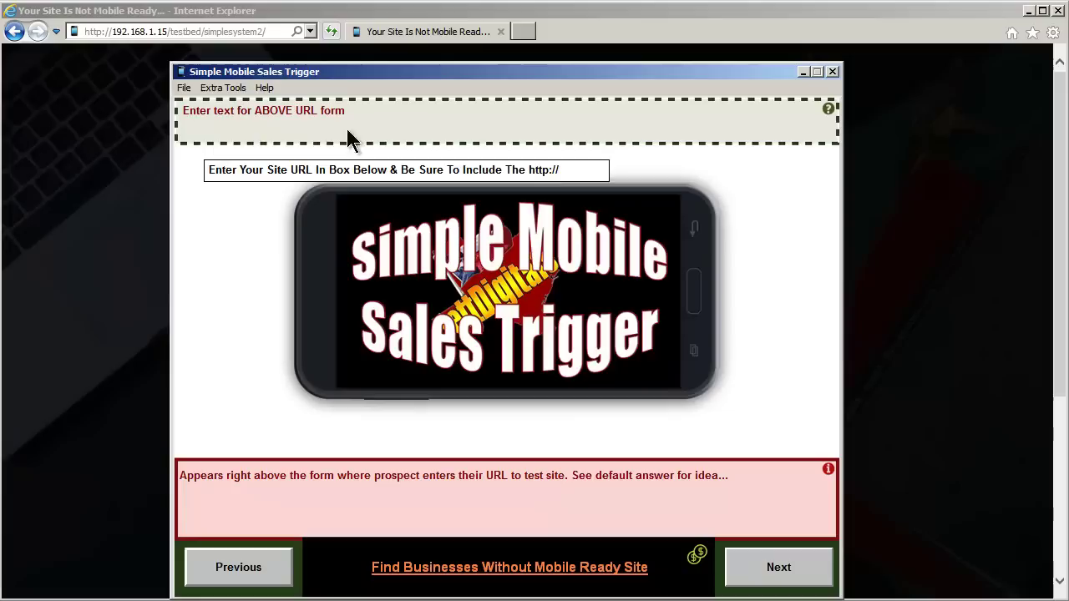
{"action": "left_click", "coordinate": [800, 571]}
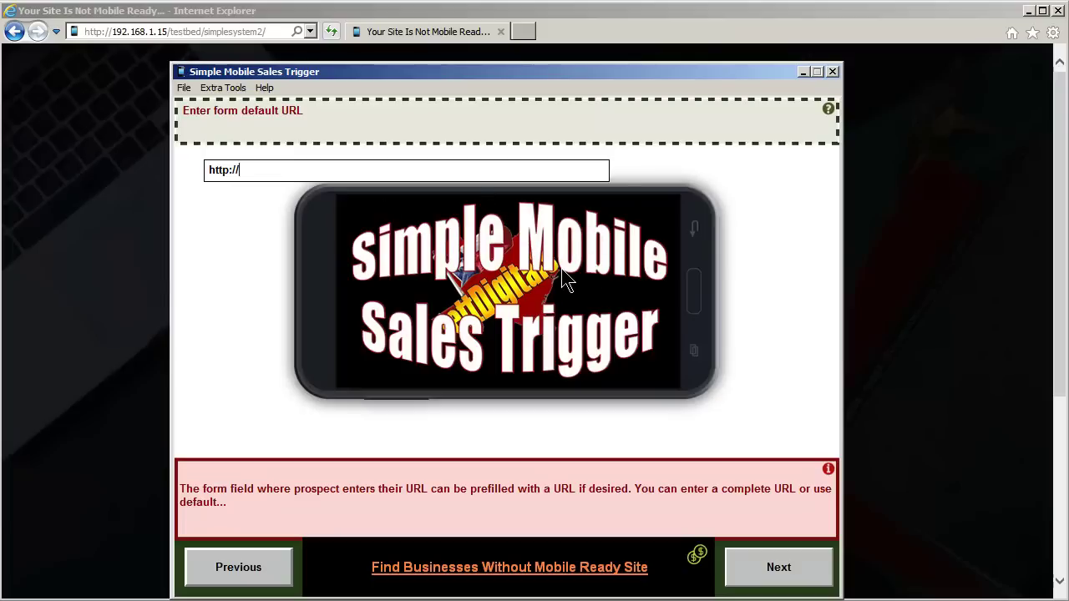
{"action": "left_click", "coordinate": [779, 567]}
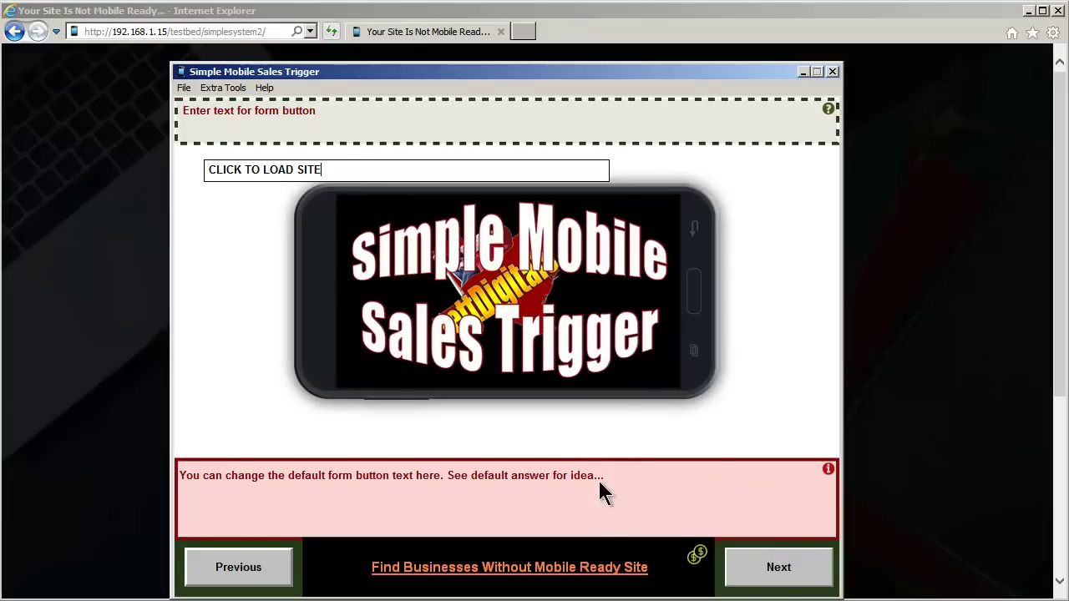
{"action": "left_click", "coordinate": [804, 572]}
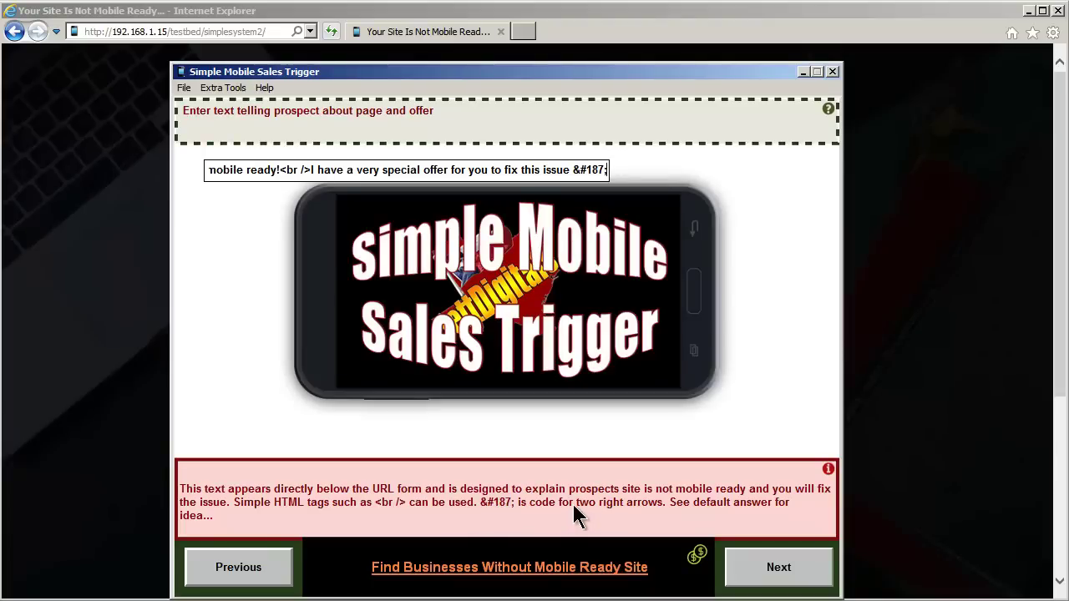
{"action": "left_click", "coordinate": [783, 570]}
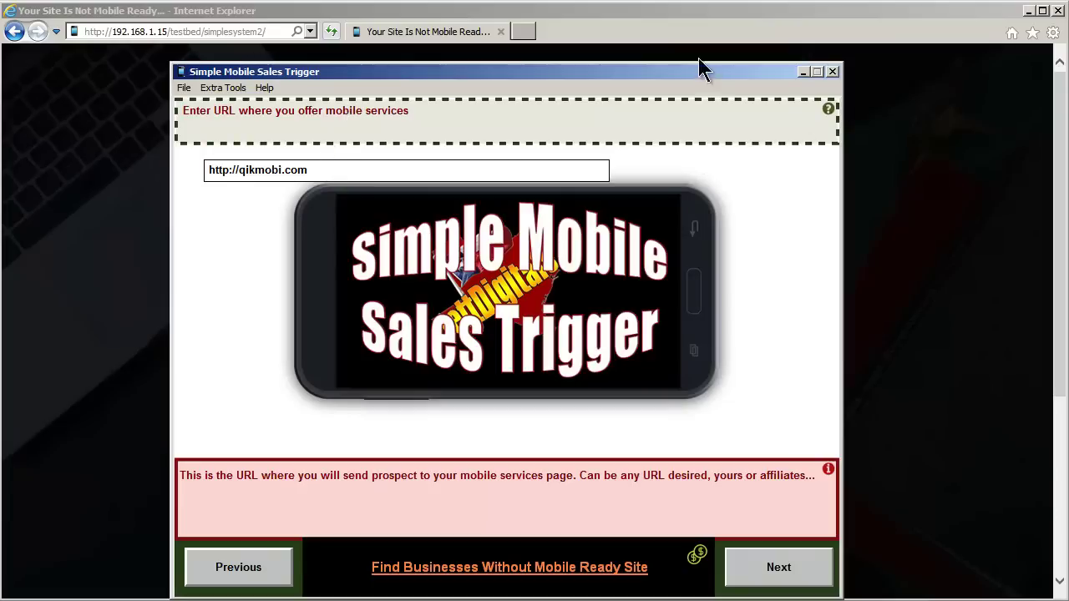
- Check the offer text and URL field on the example page in Internet Explorer, and return to Simple Mobile Sales Trigger
{"action": "left_click", "coordinate": [704, 25]}
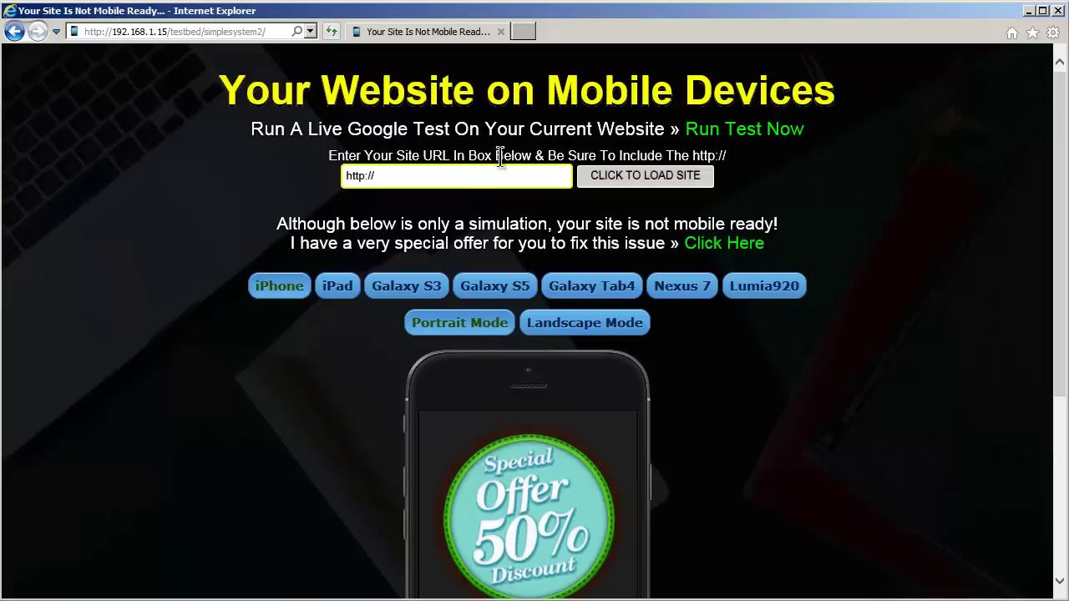
{"action": "left_click", "coordinate": [424, 177]}
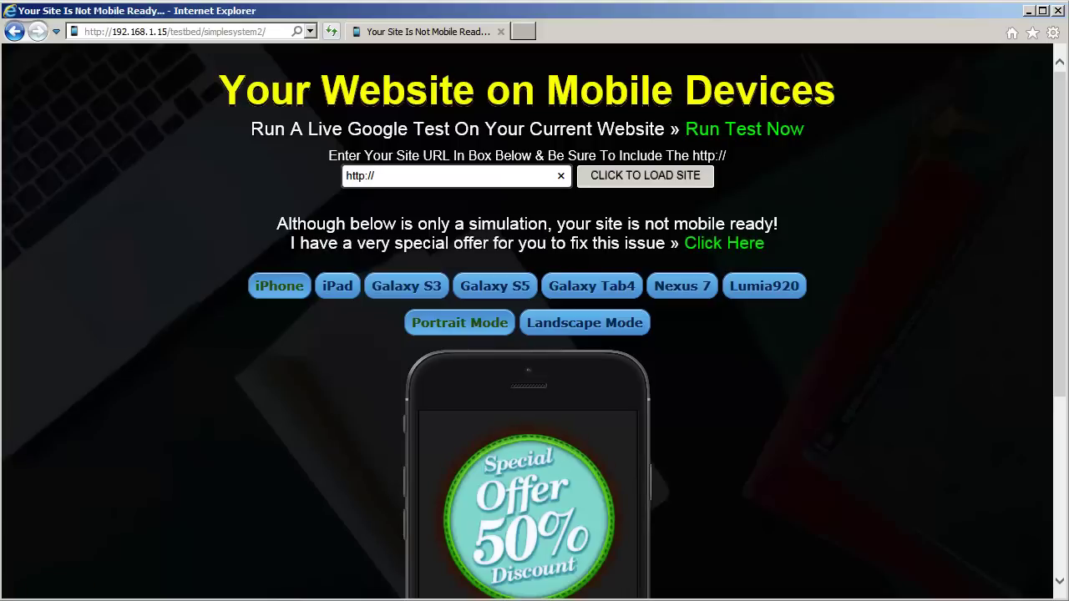
{"action": "key", "text": "alt+Tab"}
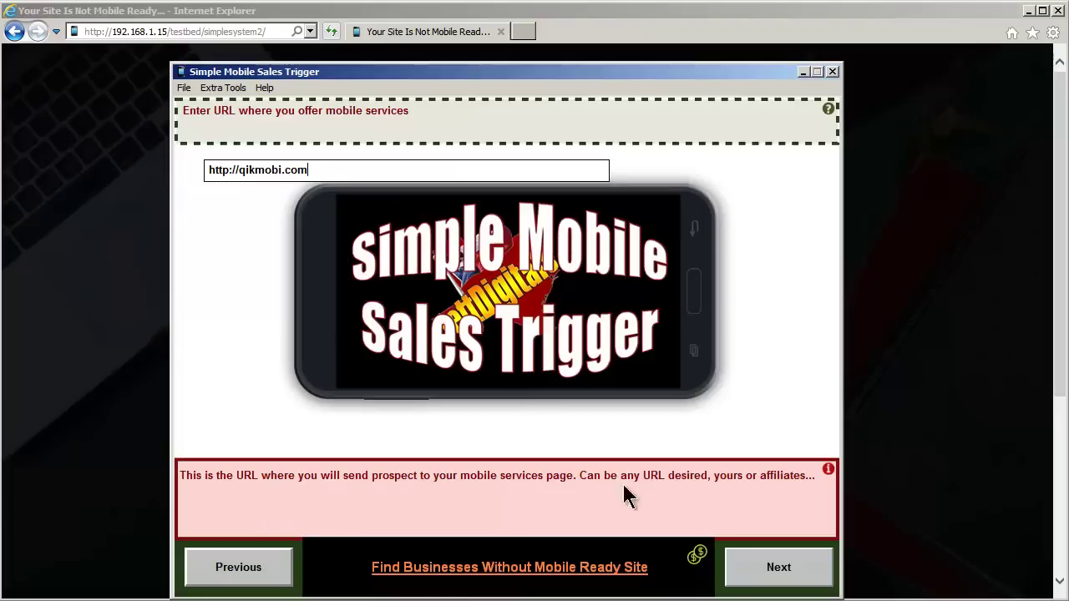
{"action": "left_click", "coordinate": [776, 567]}
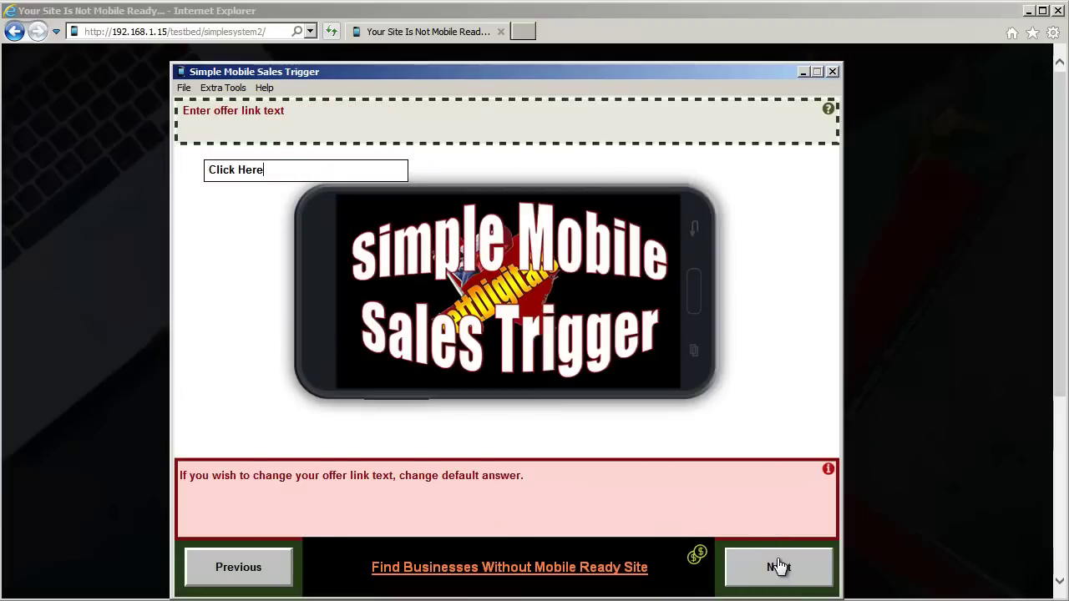
{"action": "left_click", "coordinate": [777, 567]}
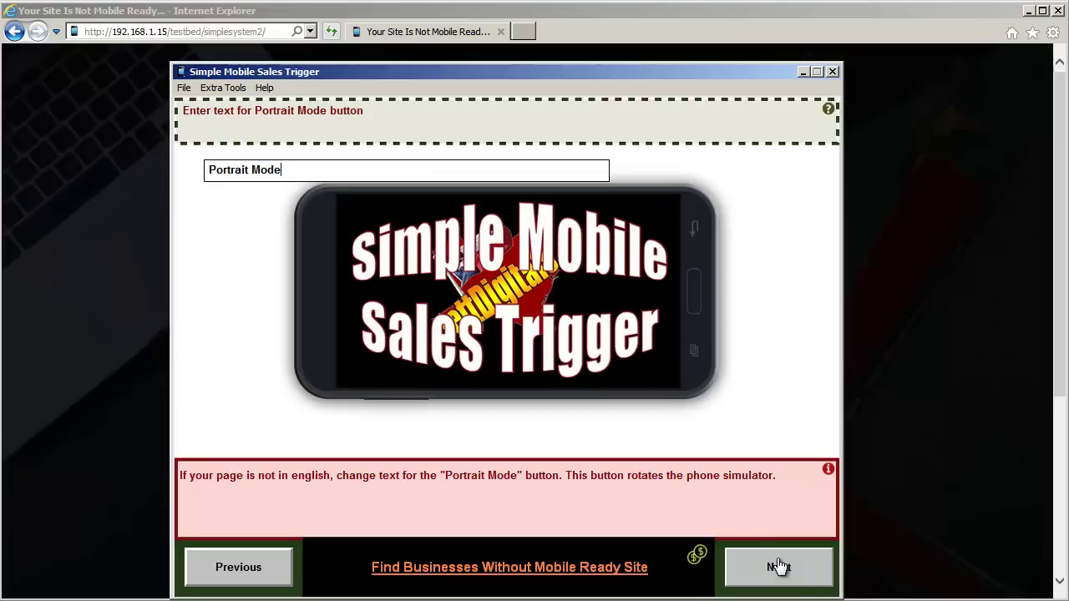
{"action": "left_click", "coordinate": [287, 167]}
- Preview the phone simulator in Landscape Mode on the Internet Explorer page, and return to Simple Mobile Sales Trigger
{"action": "left_click", "coordinate": [658, 19]}
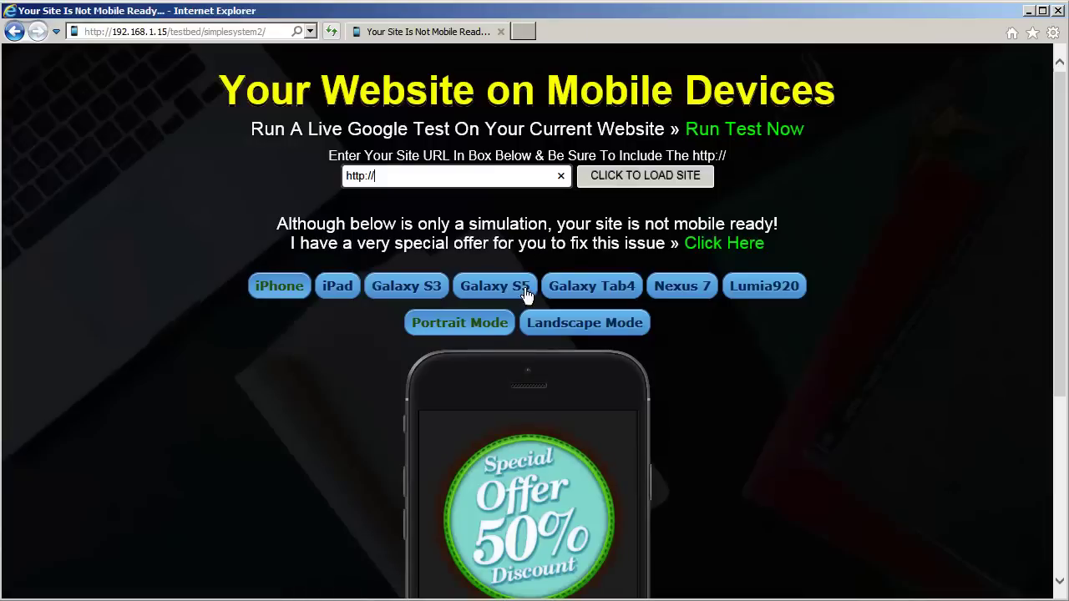
{"action": "left_click", "coordinate": [625, 325]}
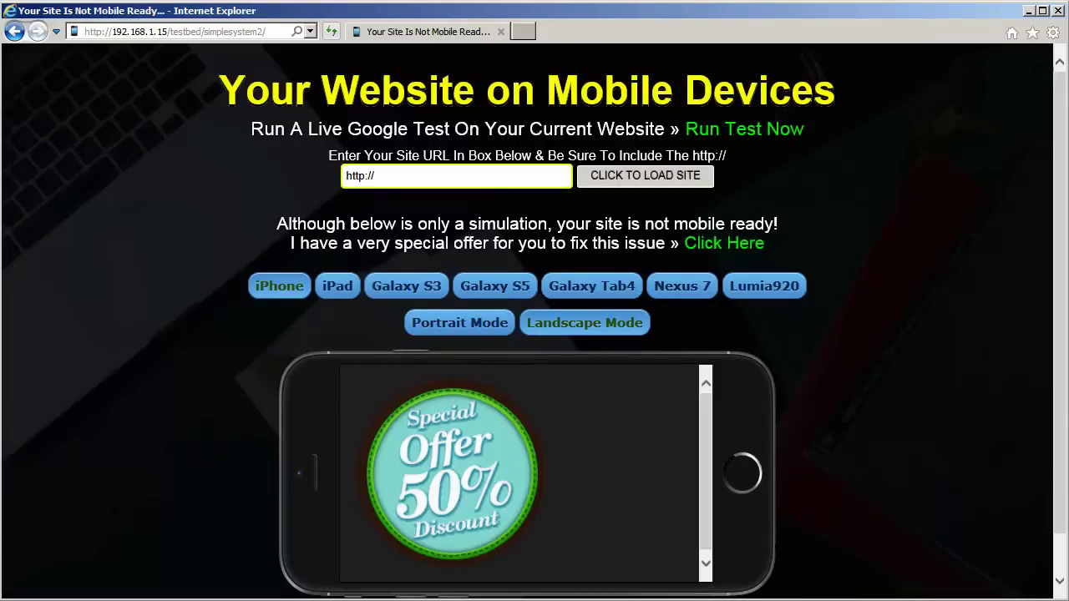
{"action": "left_click", "coordinate": [134, 583]}
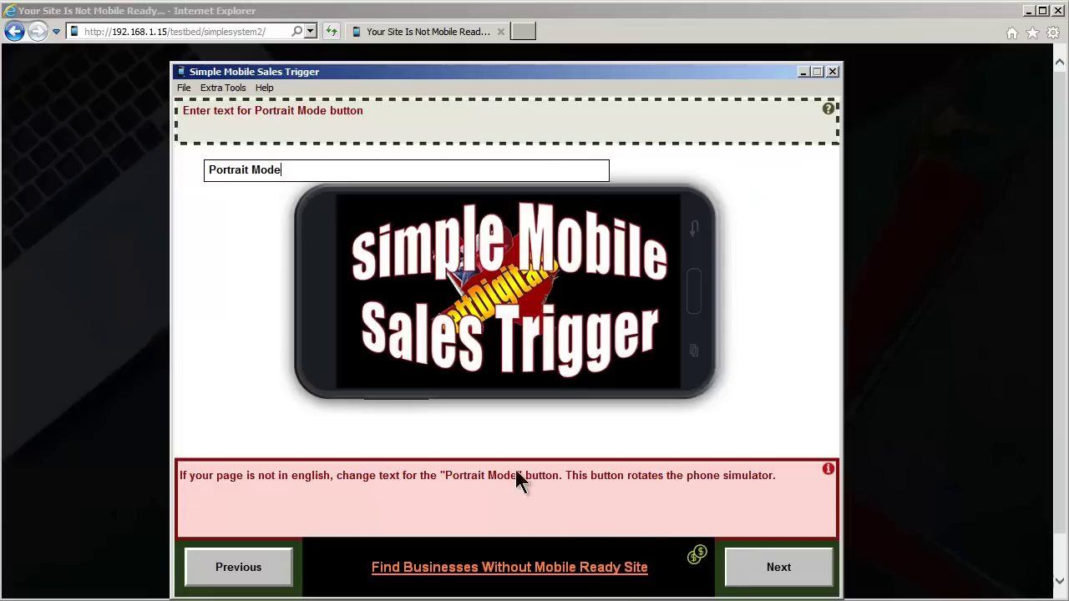
- Accept the default texts of the simulator's orientation buttons and go on to the default simulator URL
{"action": "left_click", "coordinate": [809, 579]}
{"action": "left_click", "coordinate": [808, 579]}
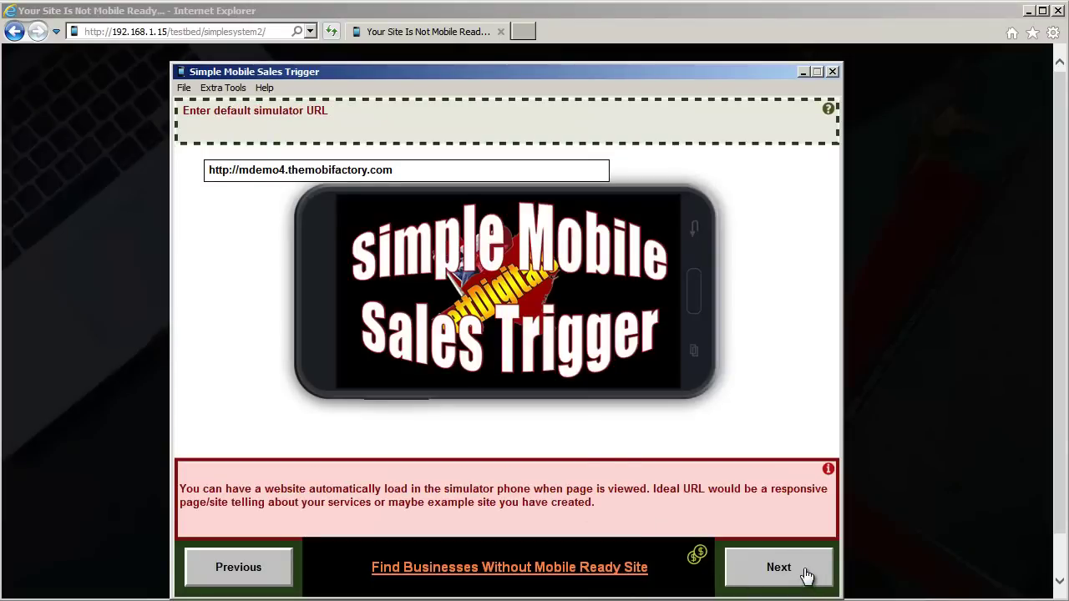
- Examine the simulator area and site URL field of the example page in Internet Explorer, and return to Simple Mobile Sales Trigger
{"action": "left_click", "coordinate": [727, 17]}
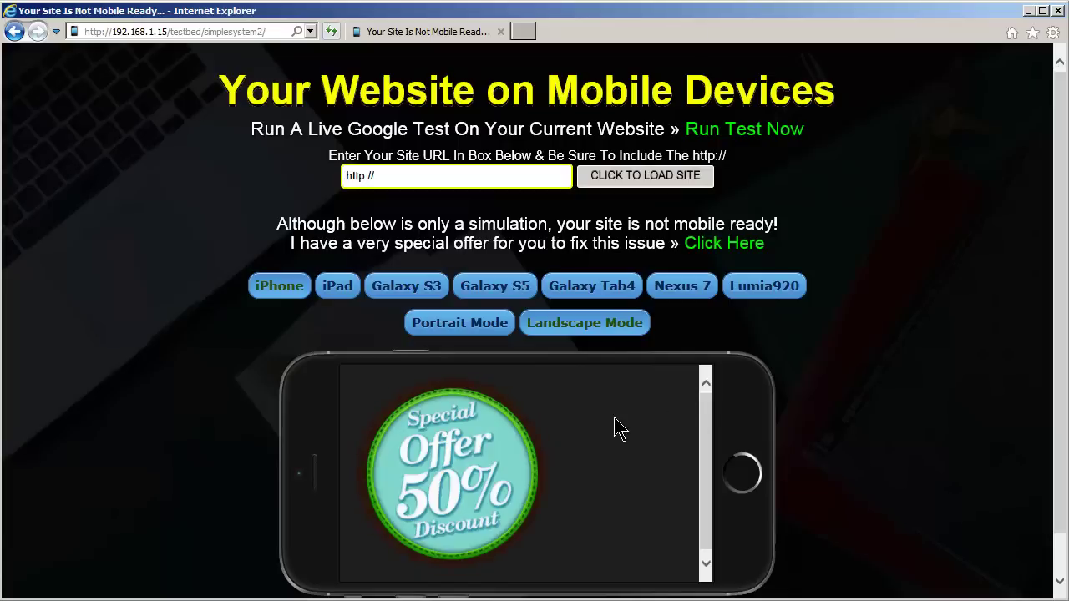
{"action": "left_click", "coordinate": [464, 178]}
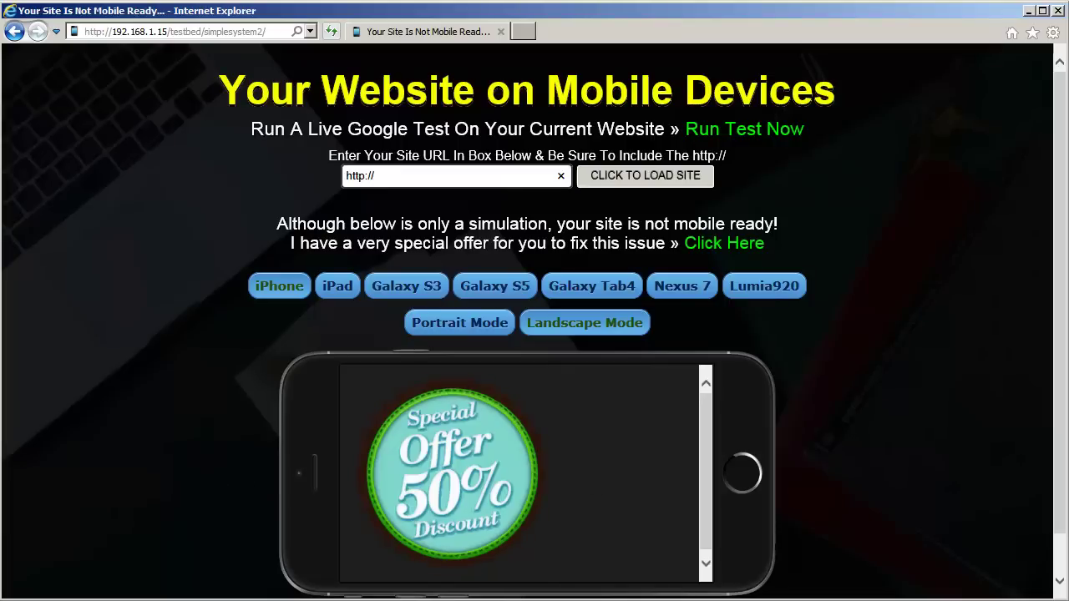
{"action": "key", "text": "alt+Tab"}
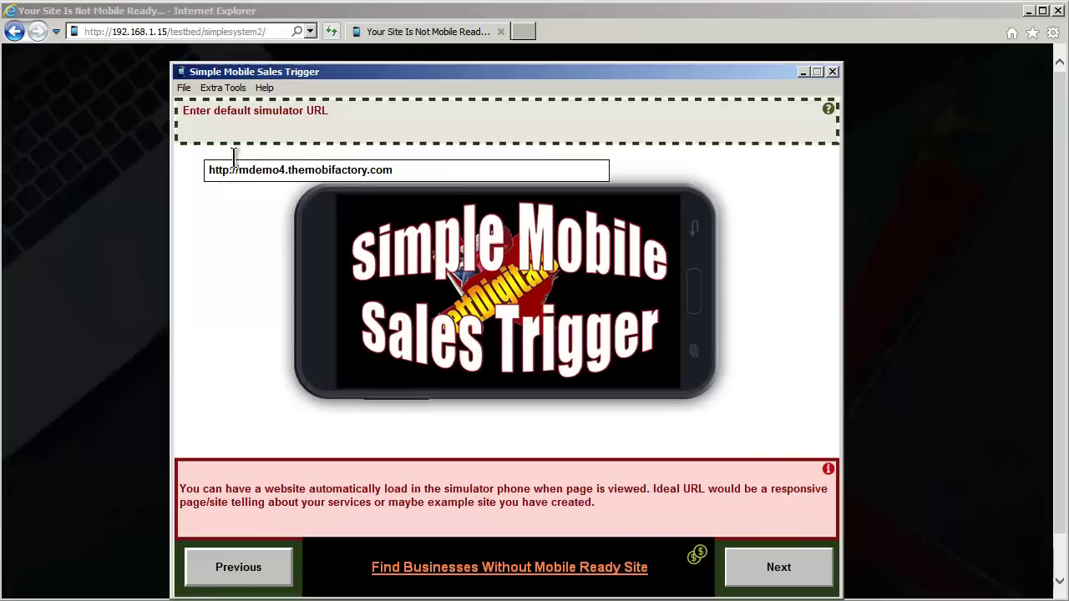
{"action": "left_click", "coordinate": [399, 167]}
{"action": "left_click", "coordinate": [785, 568]}
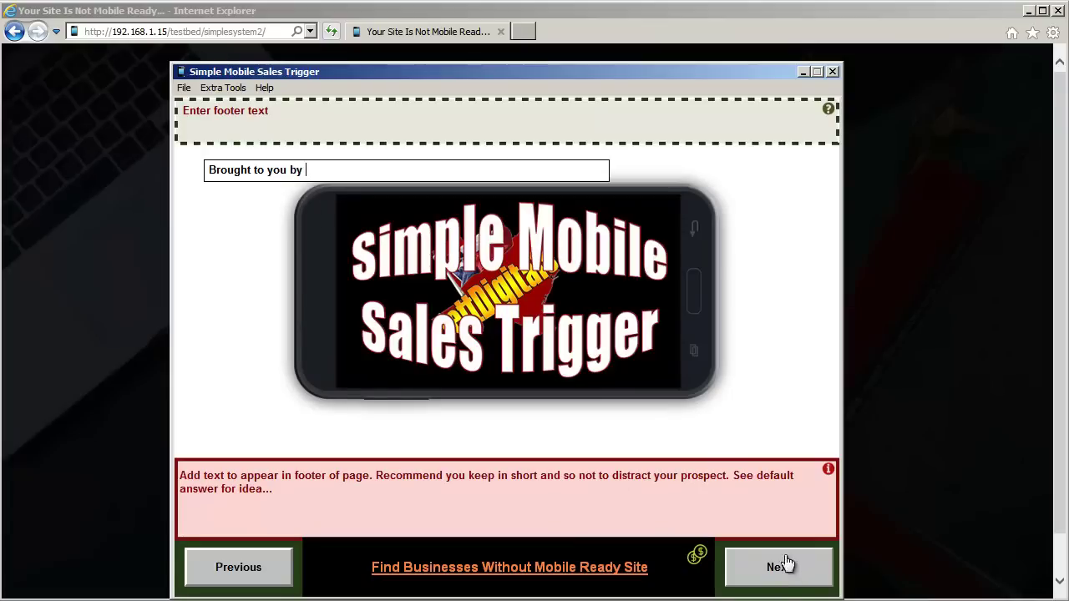
{"action": "left_click", "coordinate": [781, 568]}
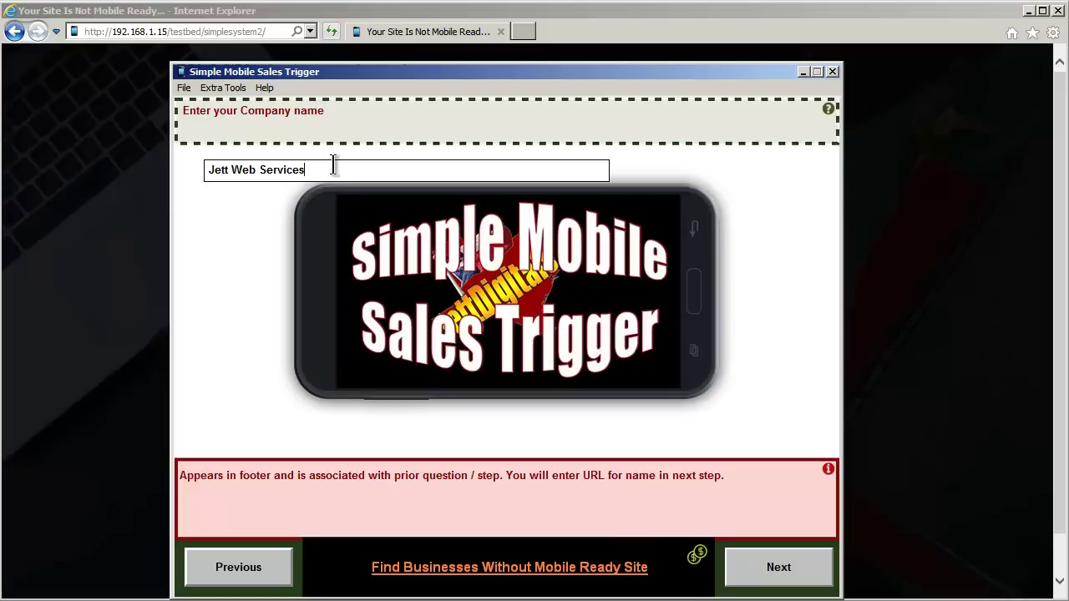
{"action": "left_click", "coordinate": [783, 568]}
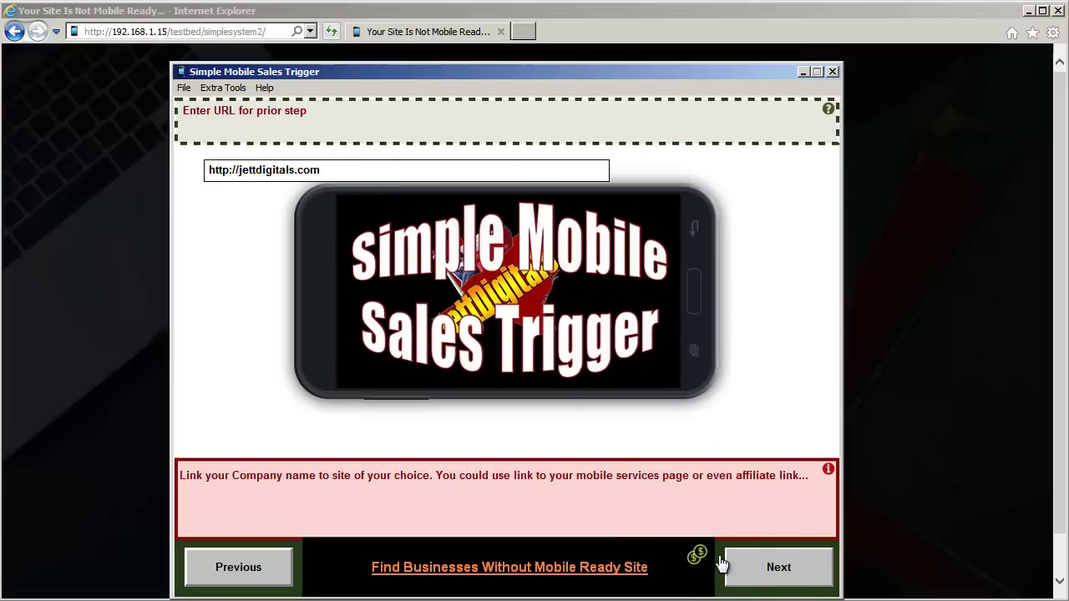
{"action": "left_click", "coordinate": [776, 578]}
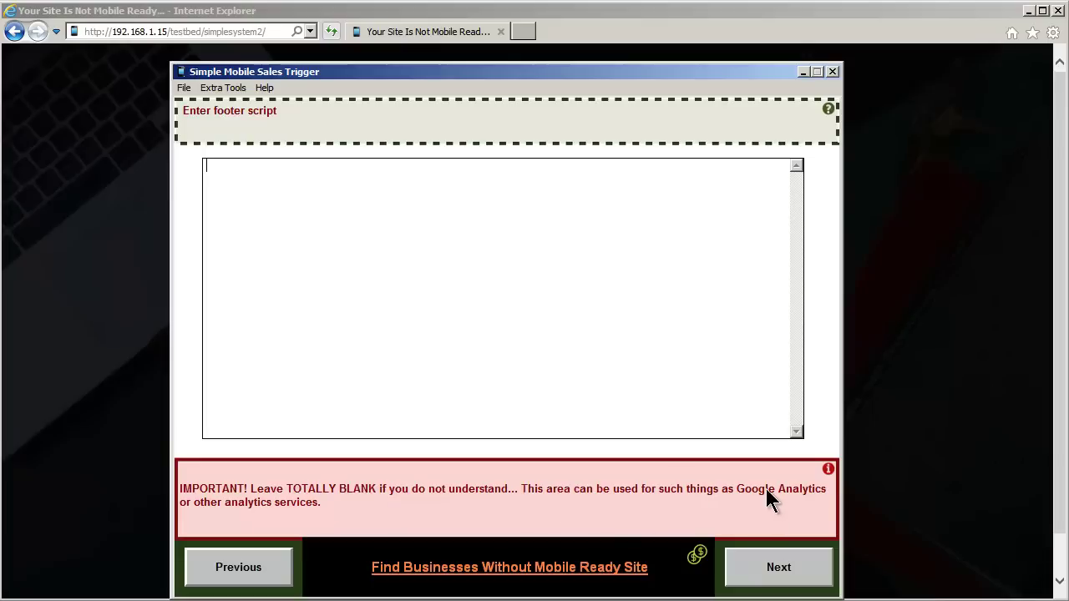
{"action": "left_click", "coordinate": [807, 564]}
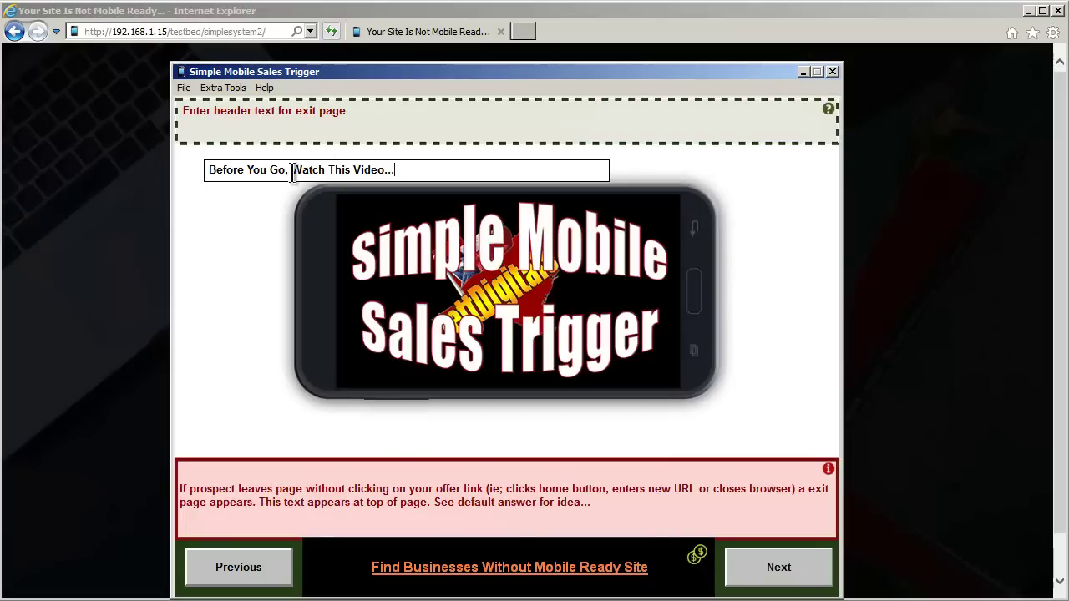
- Accept the exit page's header "Before You Go, Watch This Video...", YouTube iframe code and below-video text "I want to help you!"
{"action": "left_click", "coordinate": [400, 170]}
{"action": "left_click", "coordinate": [435, 172]}
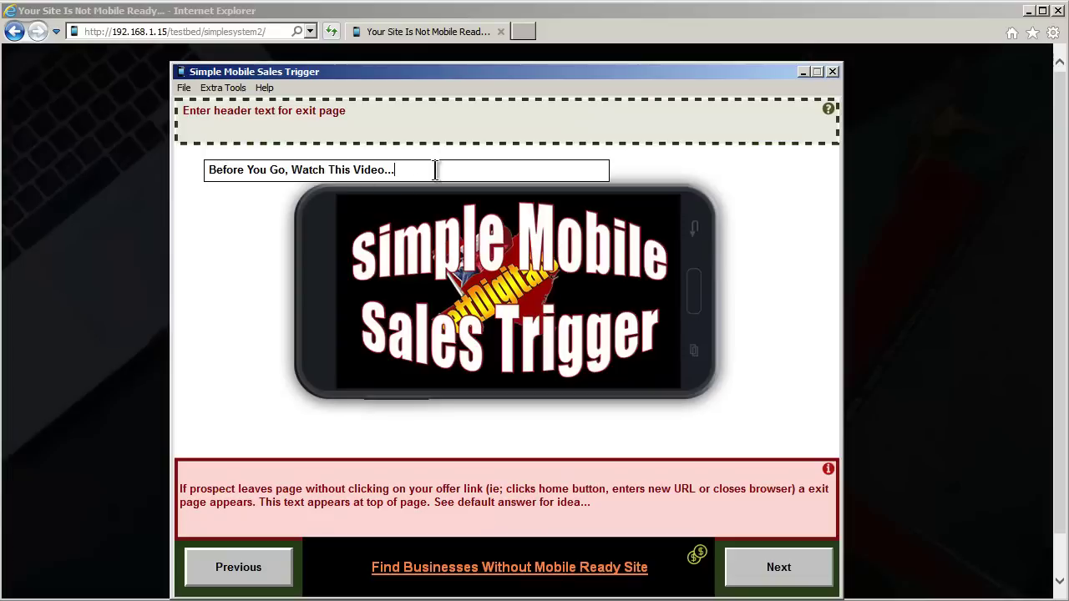
{"action": "left_click", "coordinate": [778, 568]}
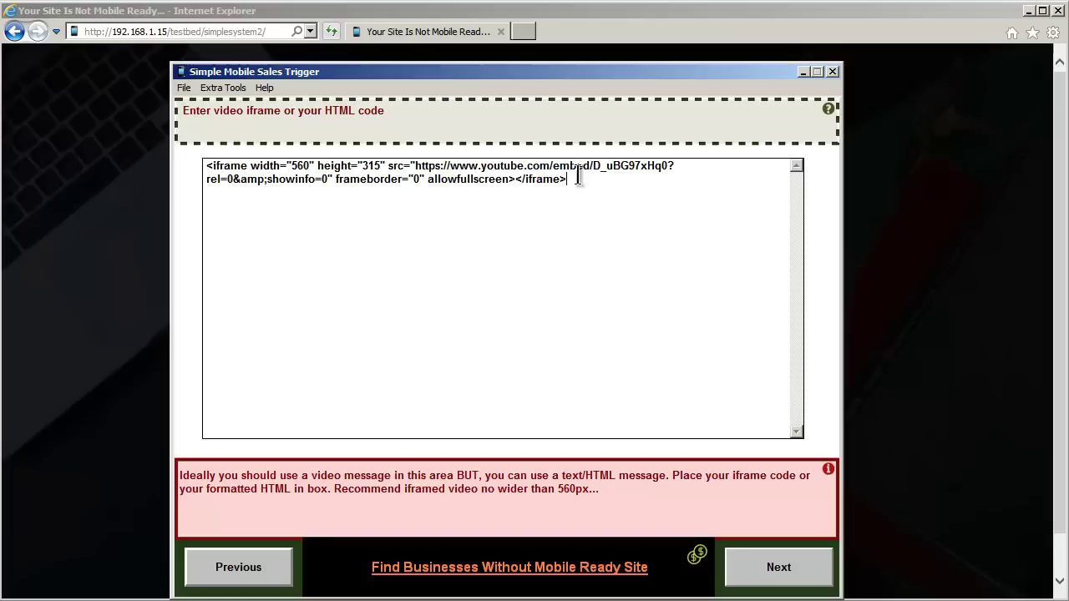
{"action": "left_click", "coordinate": [765, 572]}
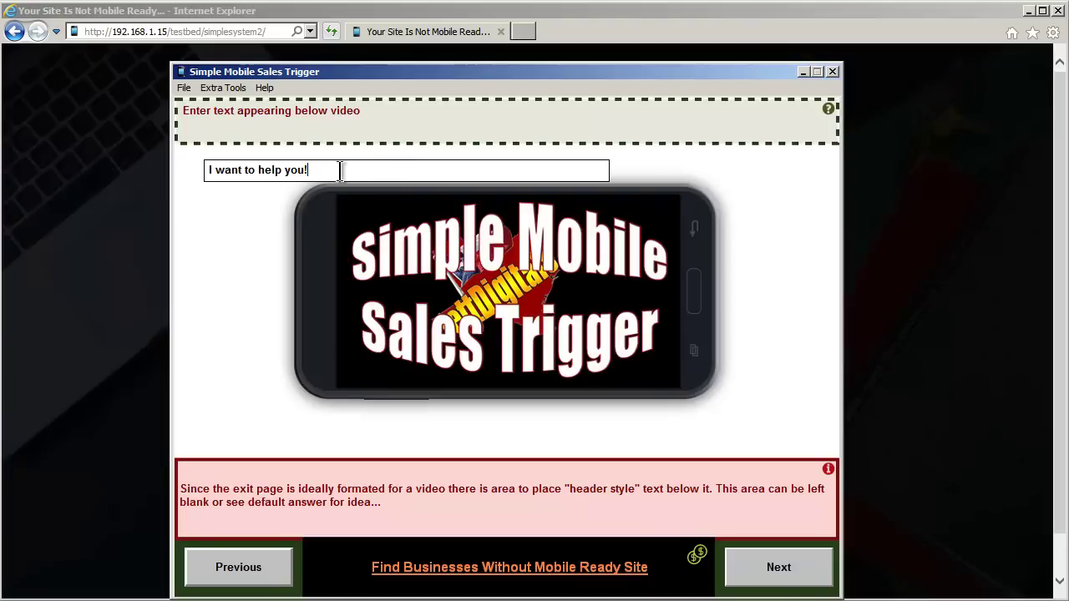
{"action": "left_click", "coordinate": [814, 569]}
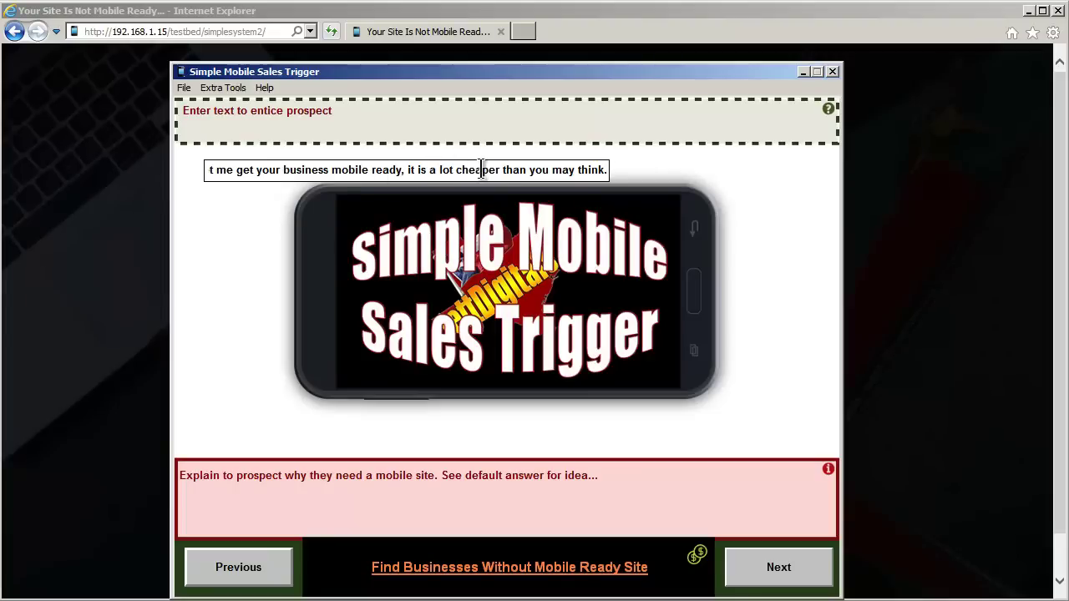
- Glance at the example page in Internet Explorer, and accept the exit page's text enticing the prospect in Simple Mobile Sales Trigger
{"action": "left_click", "coordinate": [640, 12]}
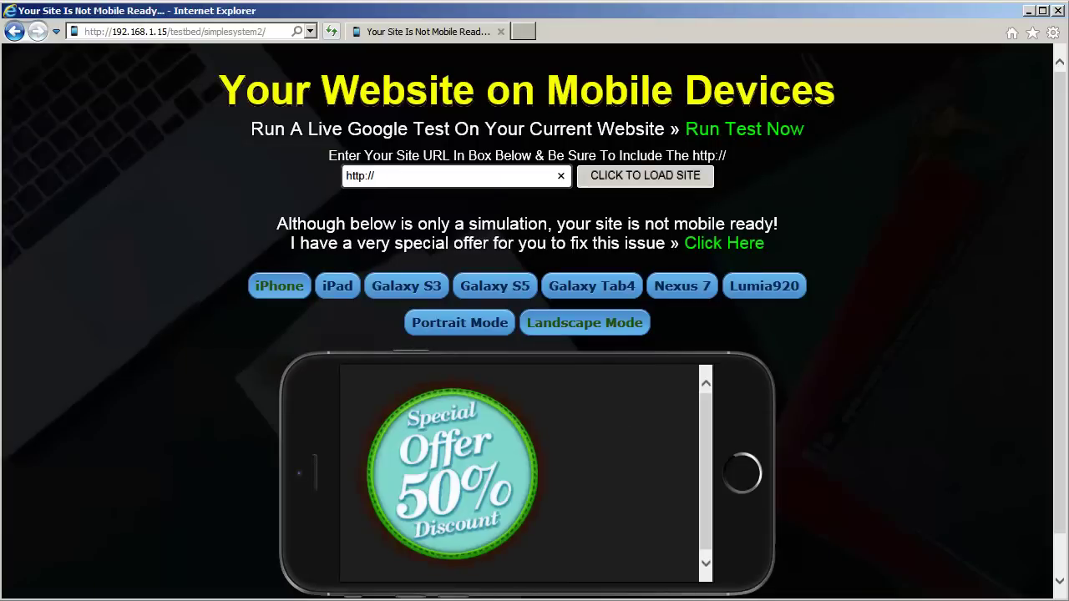
{"action": "key", "text": "alt+Tab"}
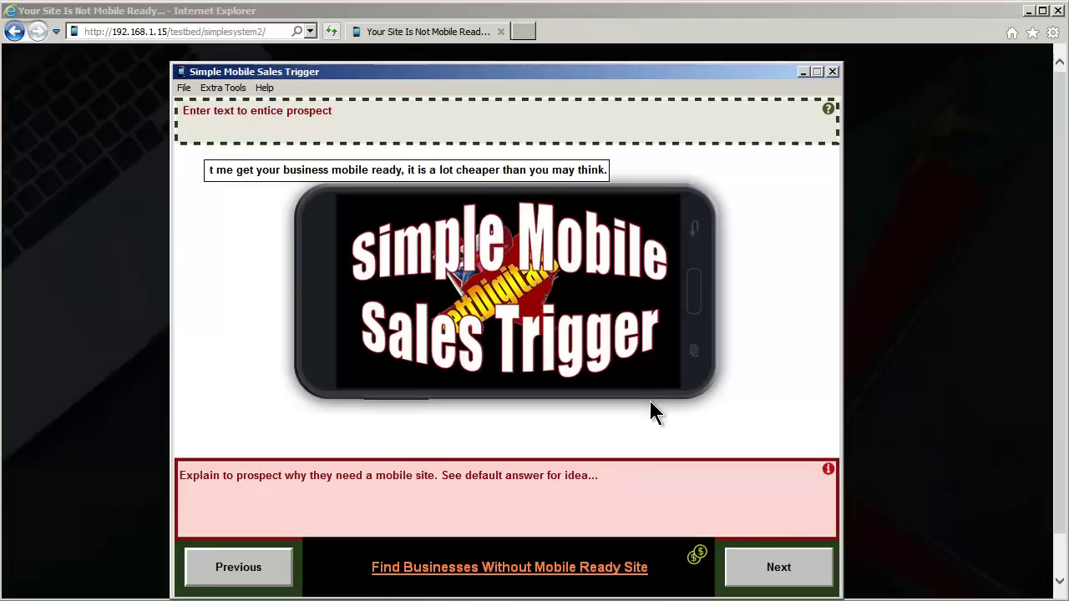
{"action": "left_click", "coordinate": [780, 568]}
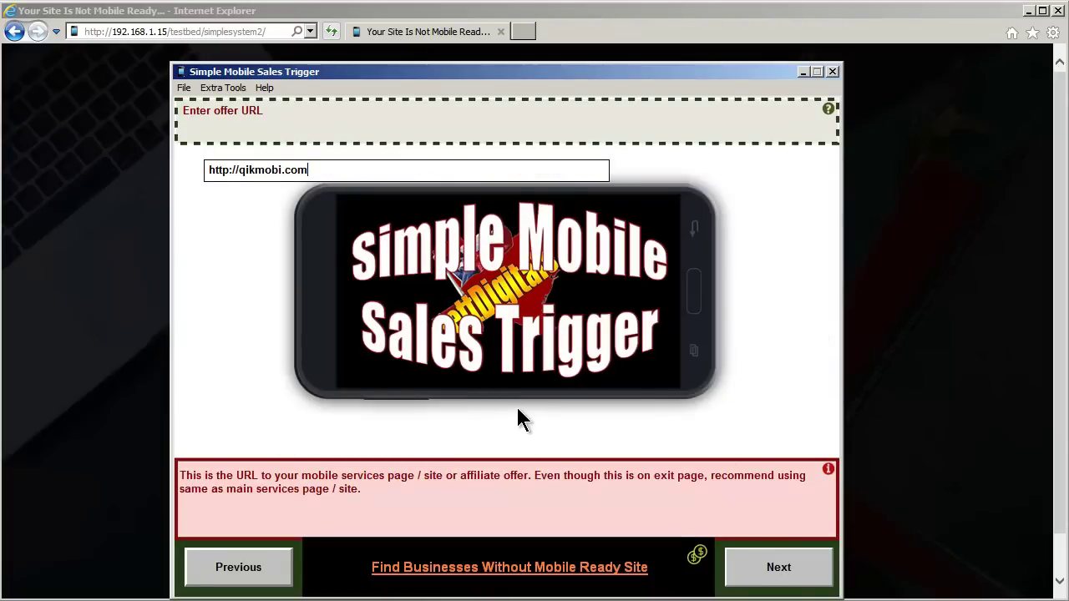
{"action": "left_click", "coordinate": [797, 569]}
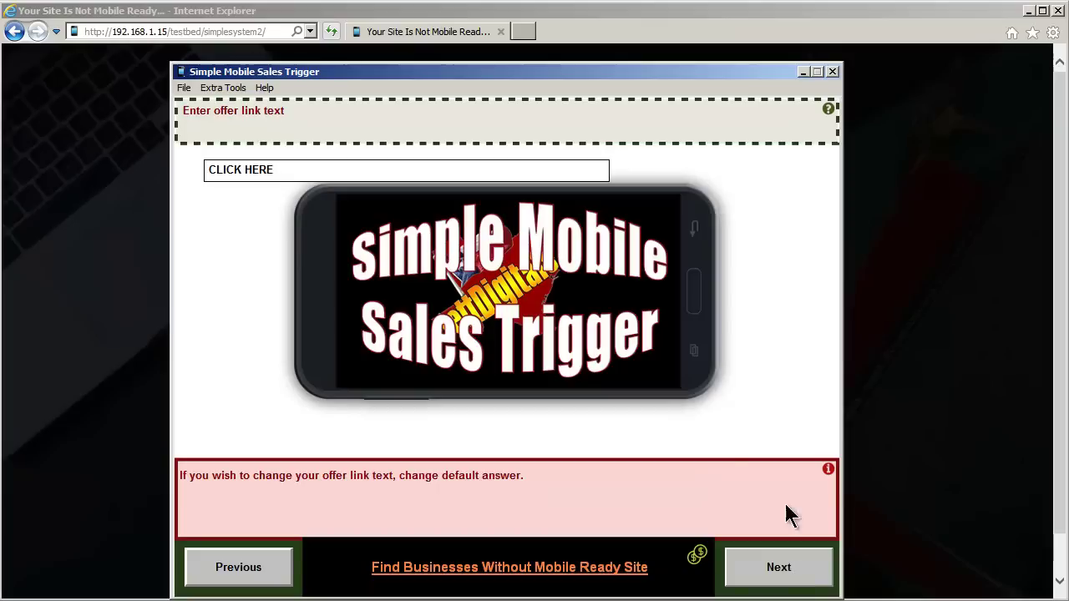
{"action": "left_click", "coordinate": [778, 574]}
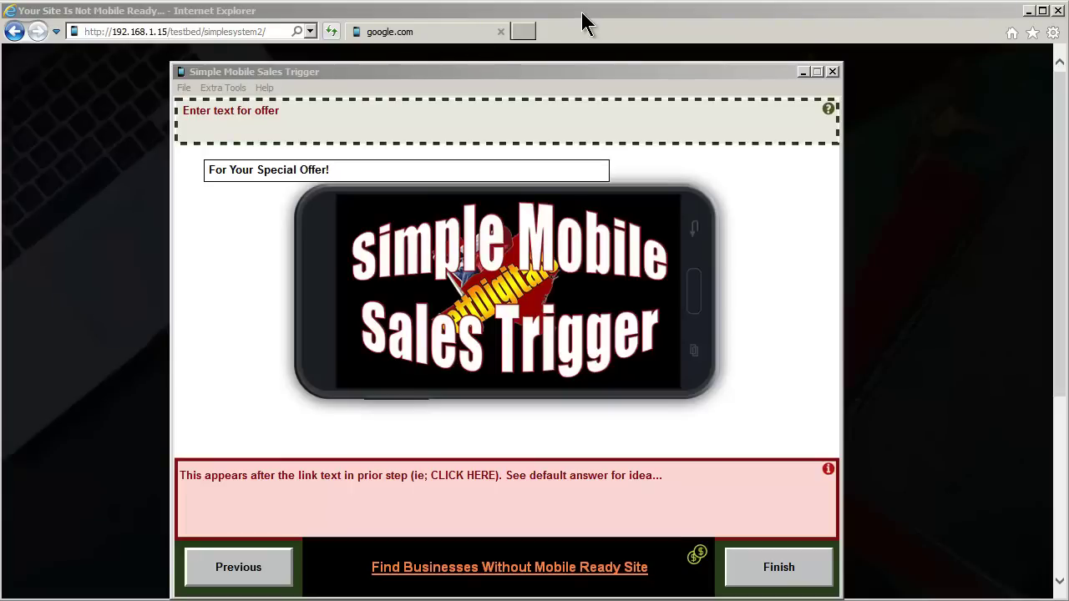
{"action": "key", "text": "alt+F4"}
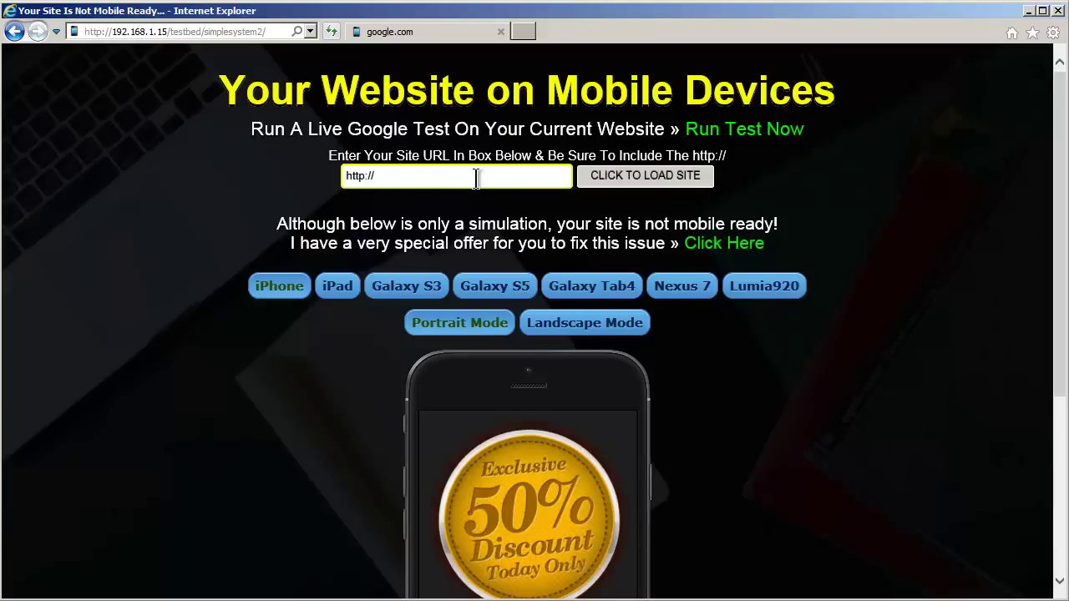
{"action": "left_click", "coordinate": [503, 175]}
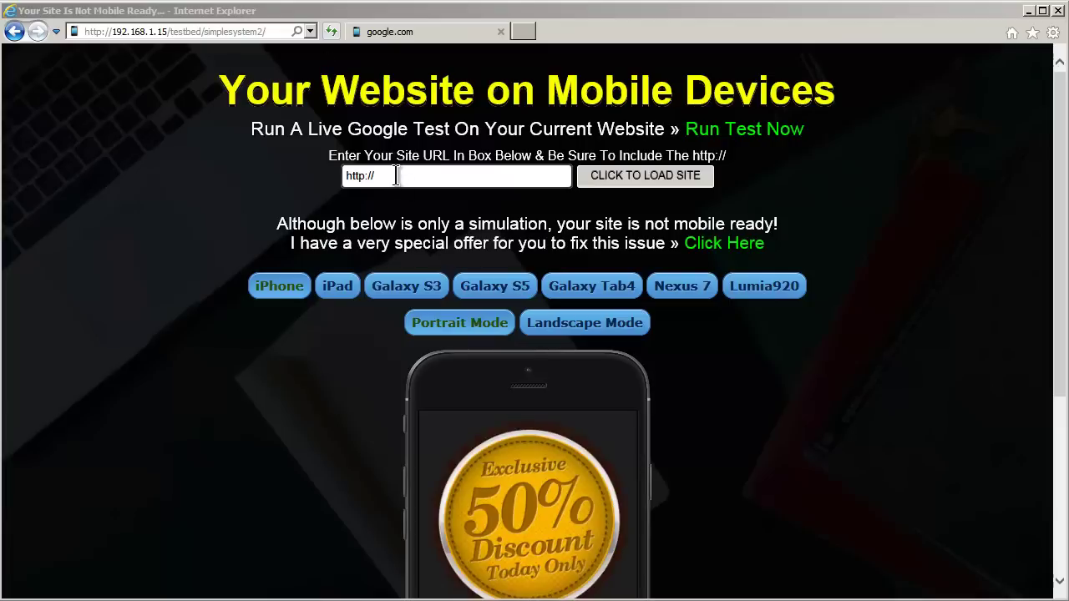
{"action": "left_click_drag", "start_coordinate": [392, 177], "coordinate": [327, 191]}
{"action": "type", "text": "http://mdemo4.themobifactory.com"}
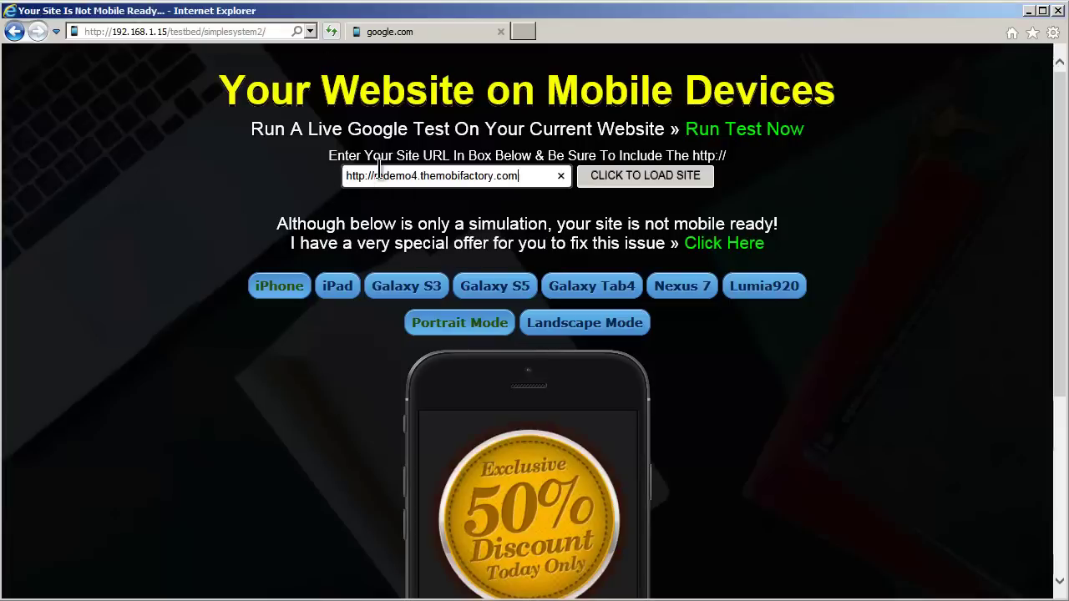
{"action": "left_click", "coordinate": [632, 177]}
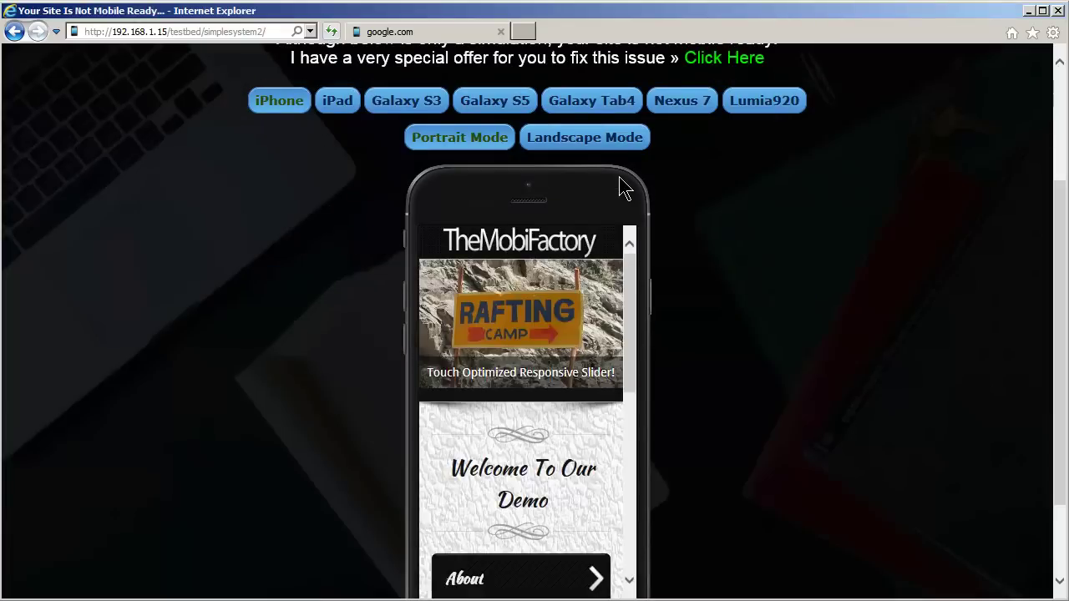
{"action": "scroll", "coordinate": [708, 232], "scroll_direction": "down", "scroll_amount": 1}
{"action": "scroll", "coordinate": [708, 227], "scroll_direction": "up", "scroll_amount": 3}
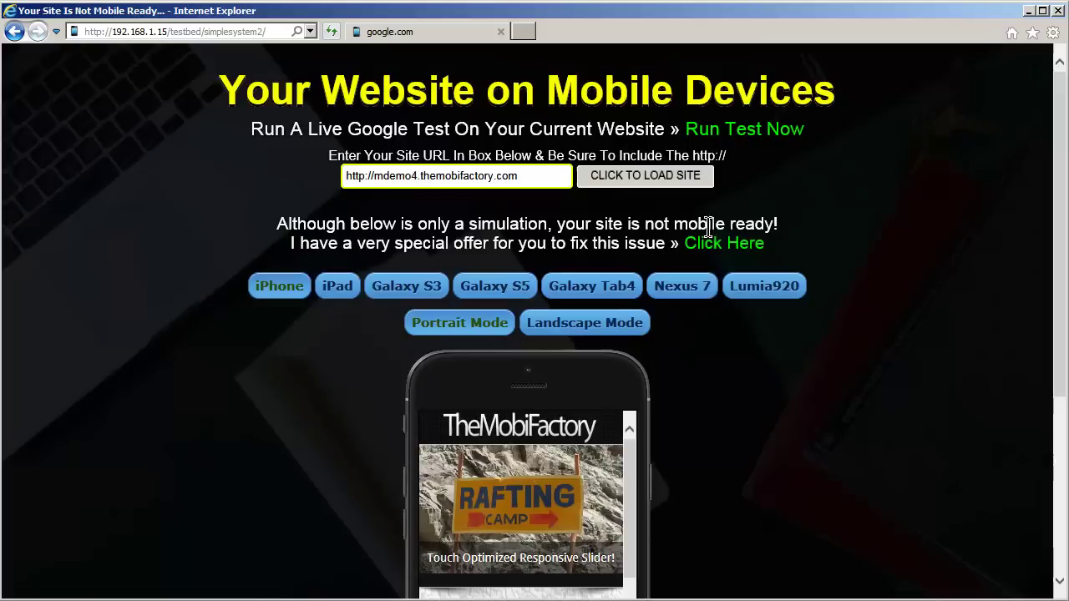
- Preview the loaded site in landscape mode on the Galaxy S3 and Galaxy S5, and briefly open the live Google Mobile-Friendly Test
{"action": "left_click", "coordinate": [576, 324]}
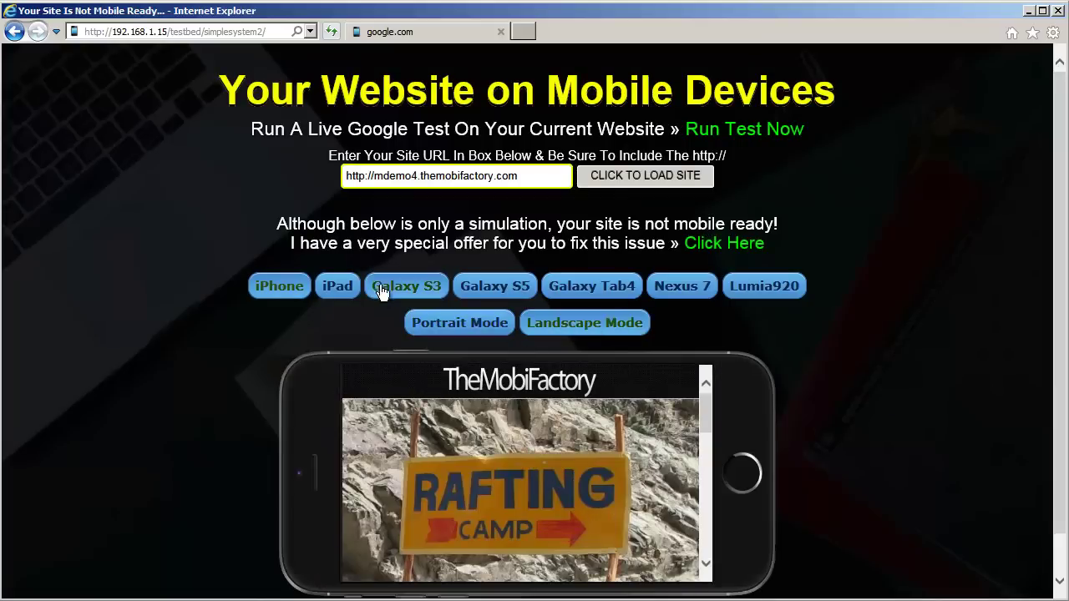
{"action": "left_click", "coordinate": [380, 290]}
{"action": "left_click", "coordinate": [493, 285]}
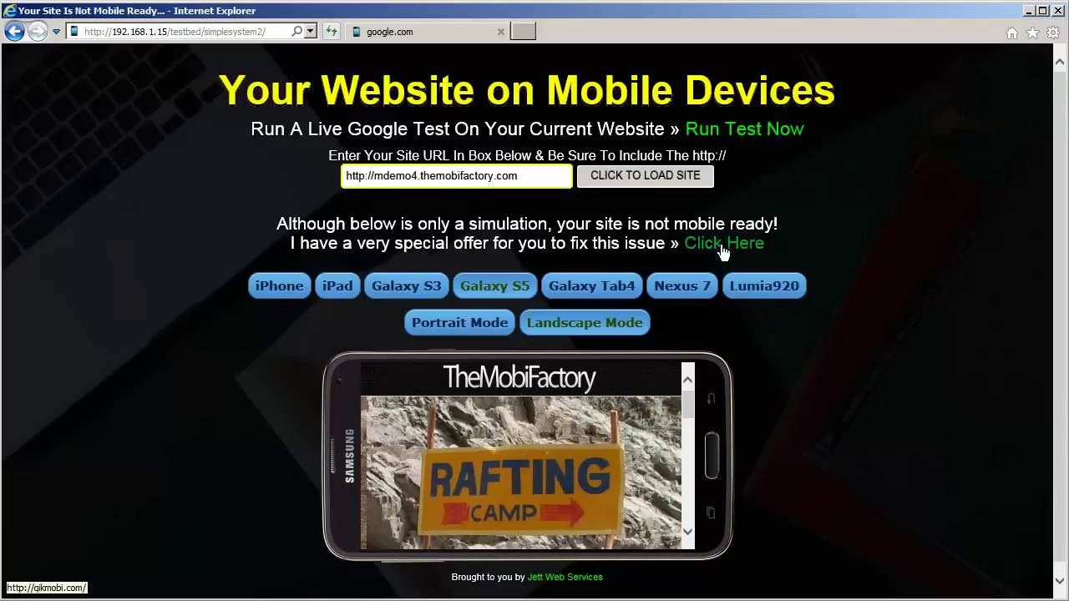
{"action": "left_click", "coordinate": [739, 137]}
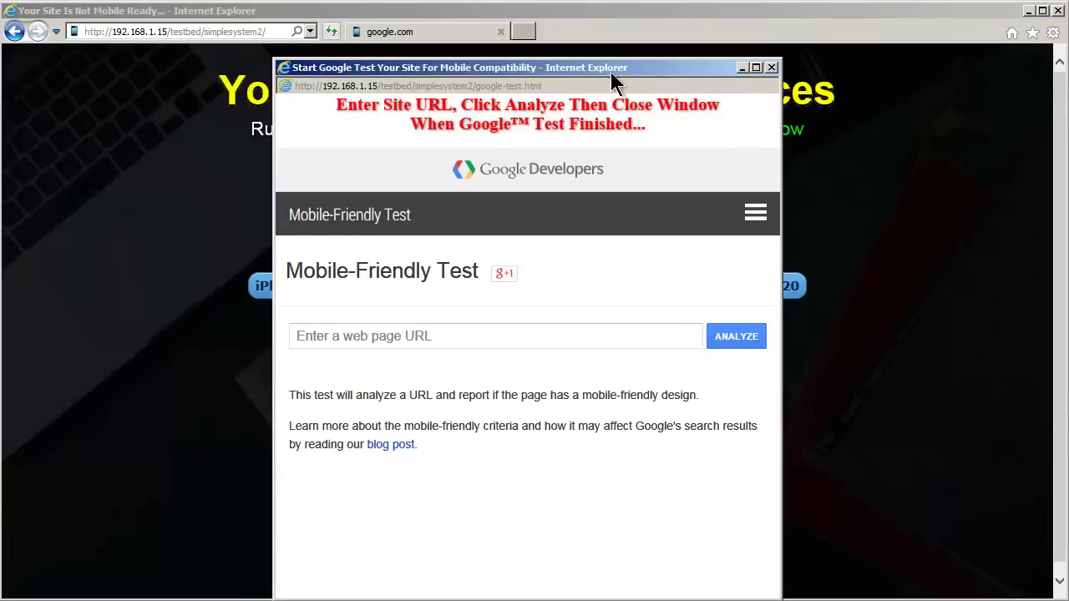
{"action": "left_click", "coordinate": [773, 65]}
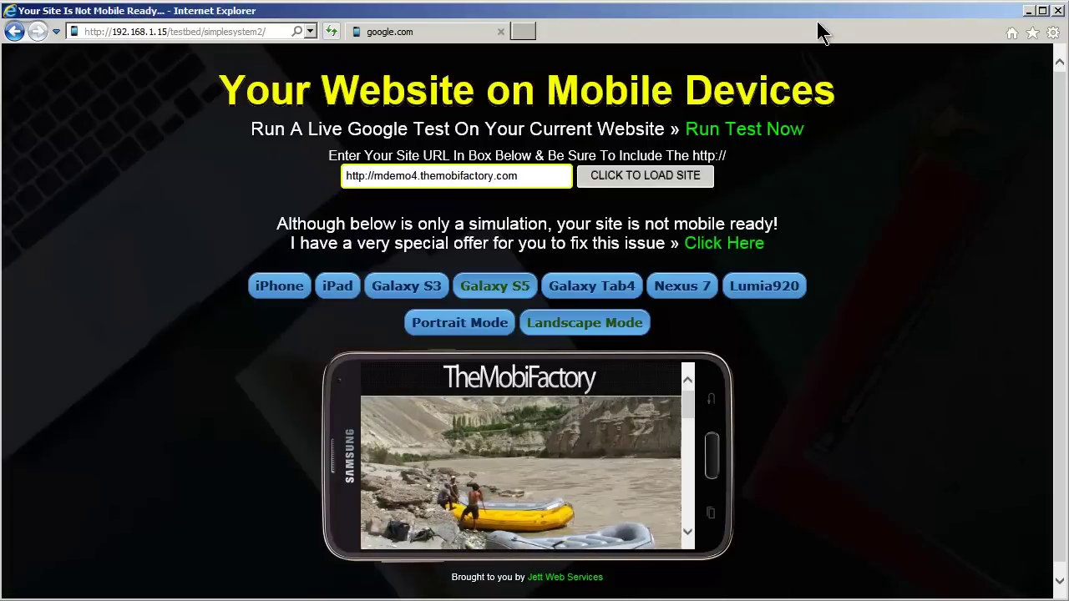
- Leave for the browser's home page to trigger the exit page, play its video at full volume and pause it
{"action": "left_click", "coordinate": [1012, 34]}
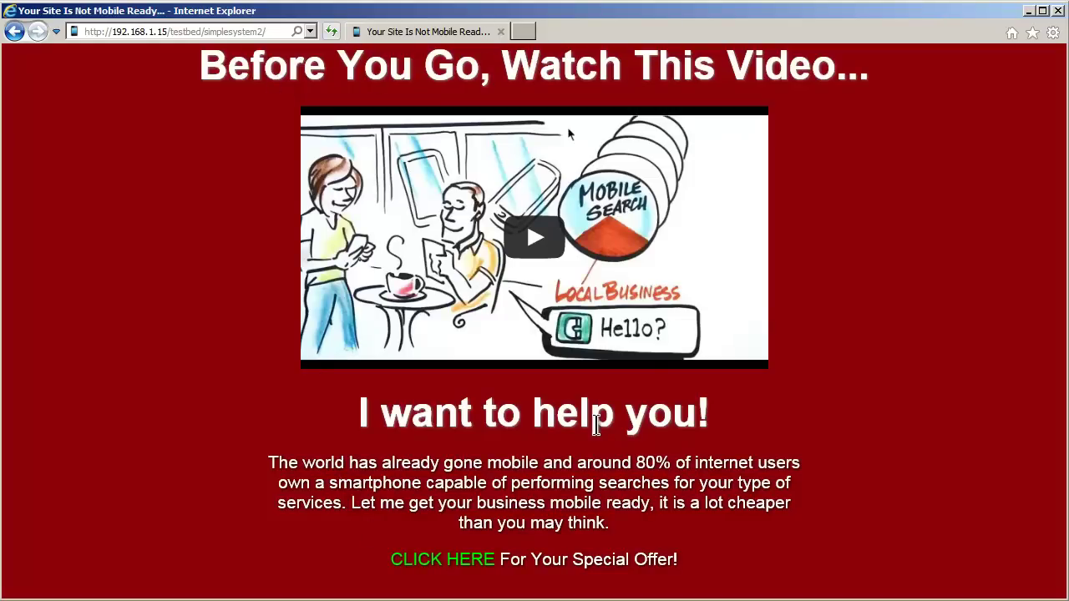
{"action": "left_click", "coordinate": [524, 241]}
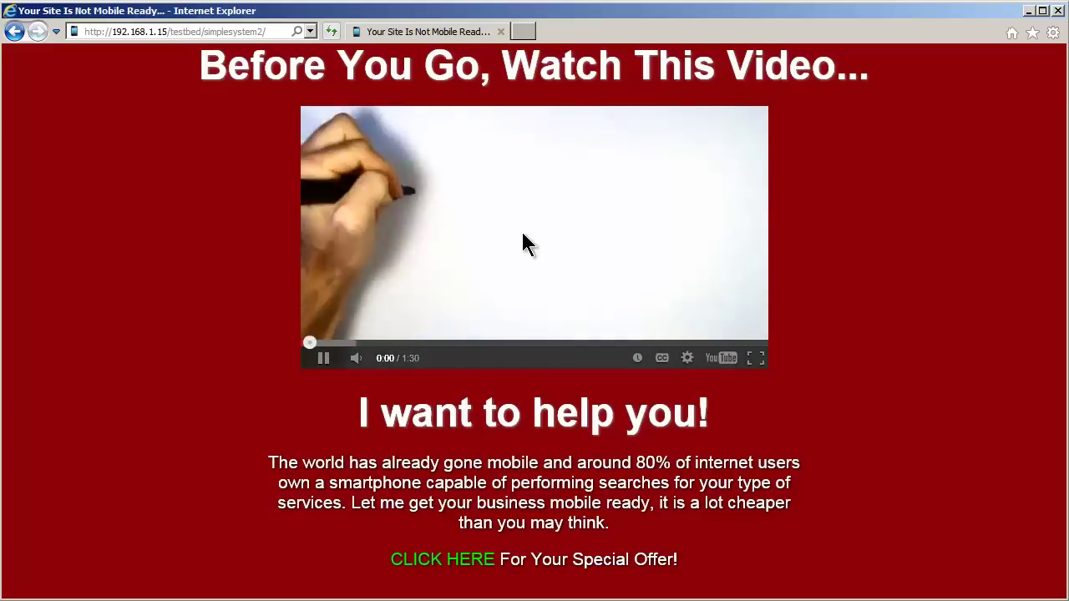
{"action": "mouse_move", "coordinate": [359, 359]}
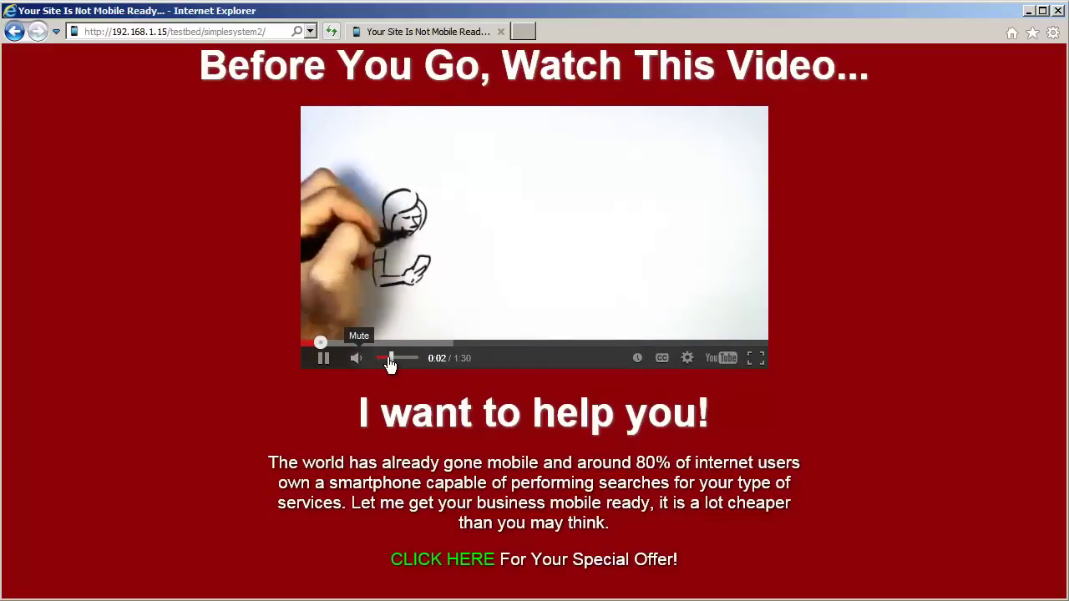
{"action": "left_click_drag", "start_coordinate": [398, 359], "coordinate": [416, 359]}
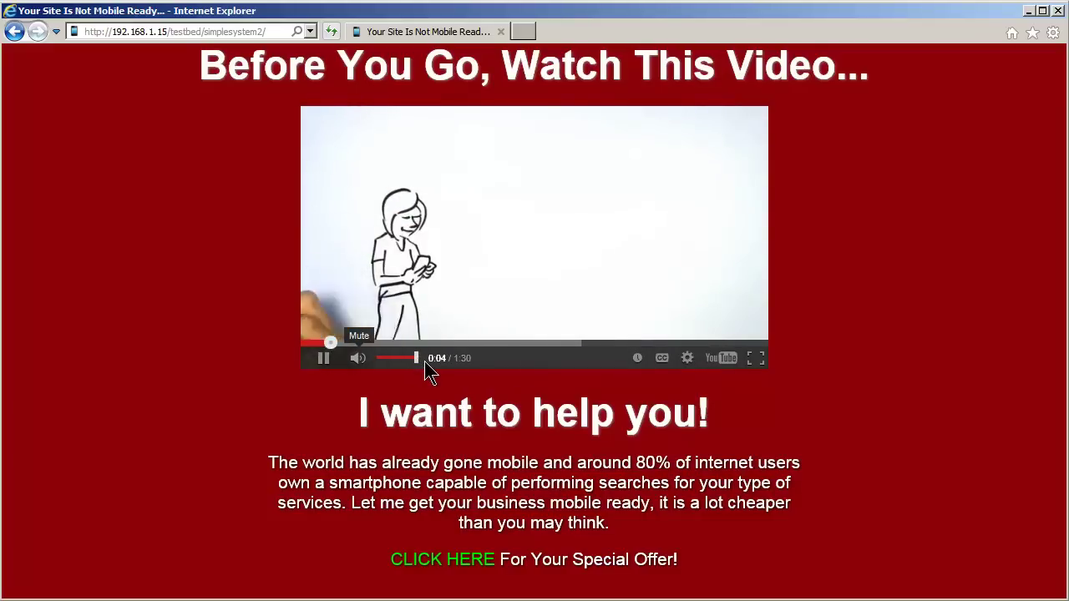
{"action": "left_click", "coordinate": [325, 358]}
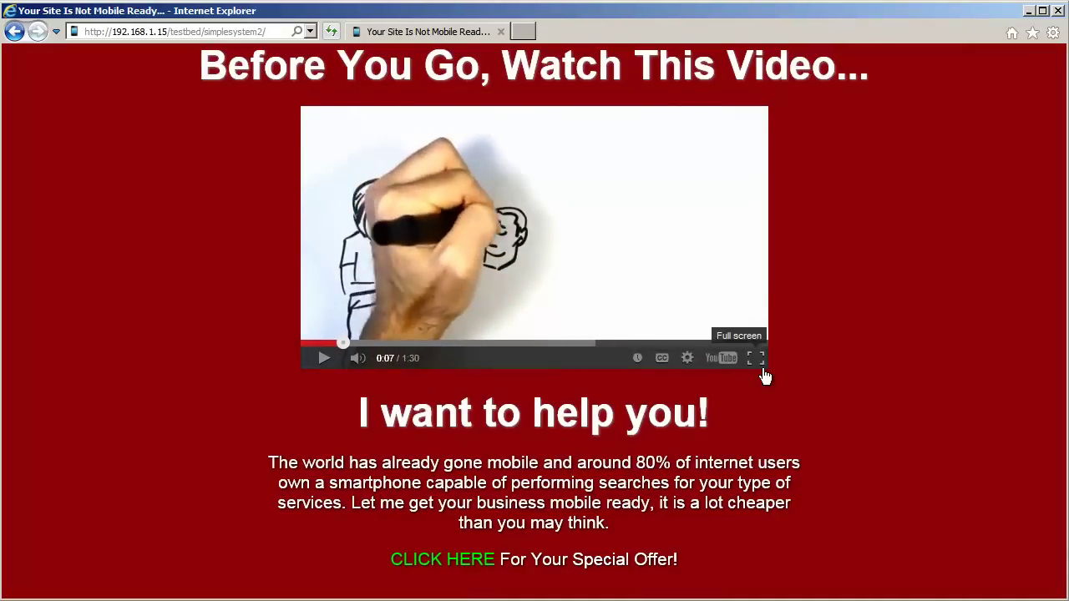